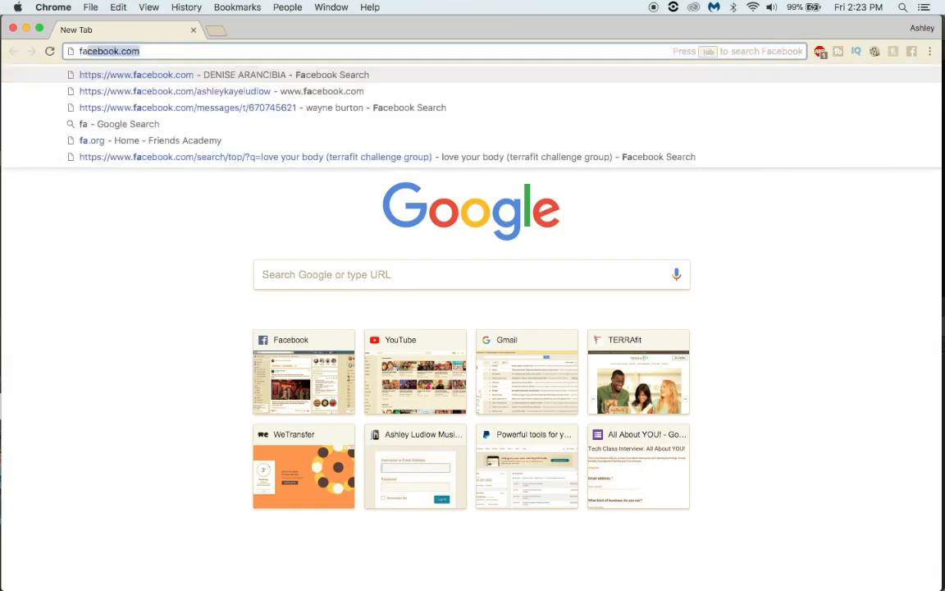
Step: Open facebook.com, go to the account's personal profile and look through its timeline, photos and friends
key("Return")
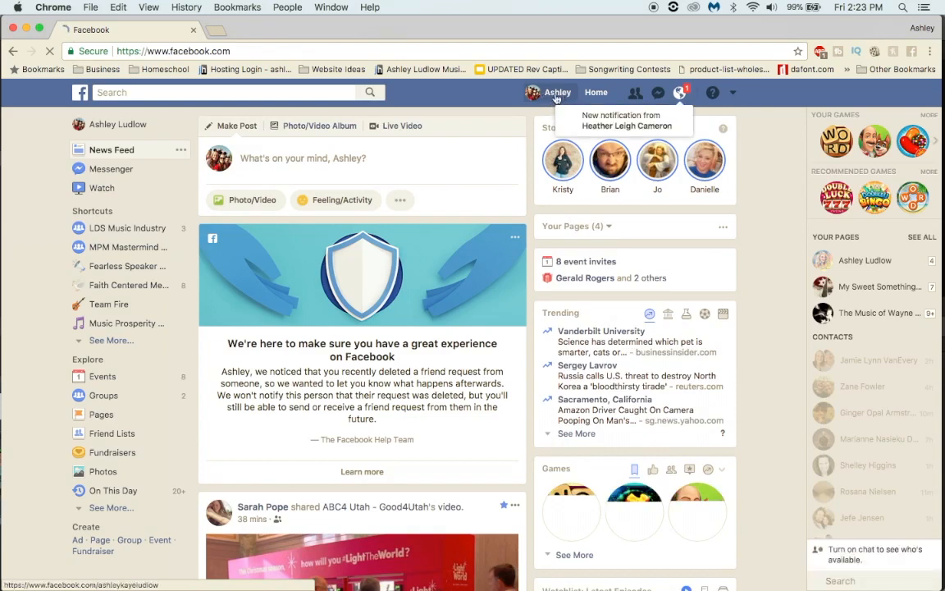
left_click(557, 93)
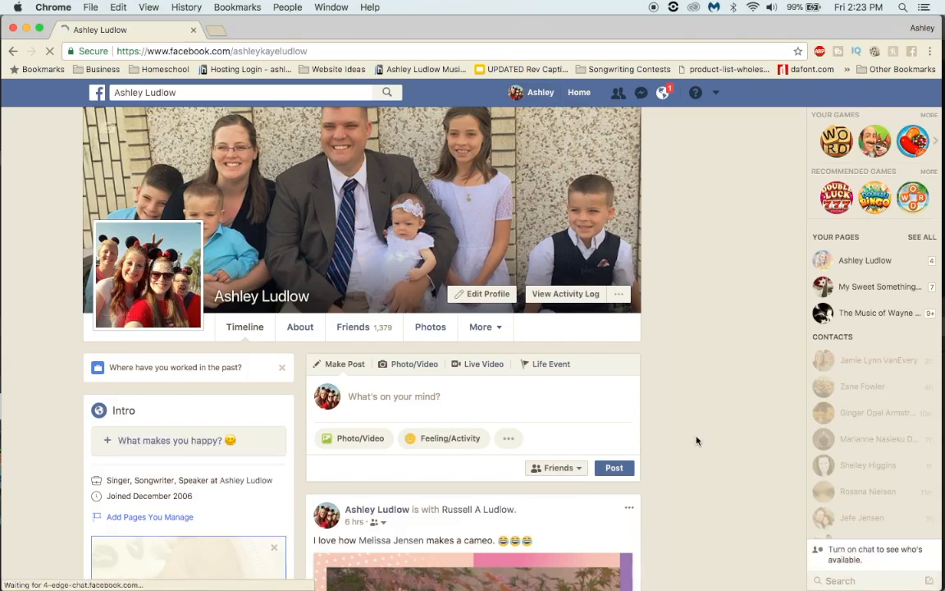
scroll(697, 441, "down", 5)
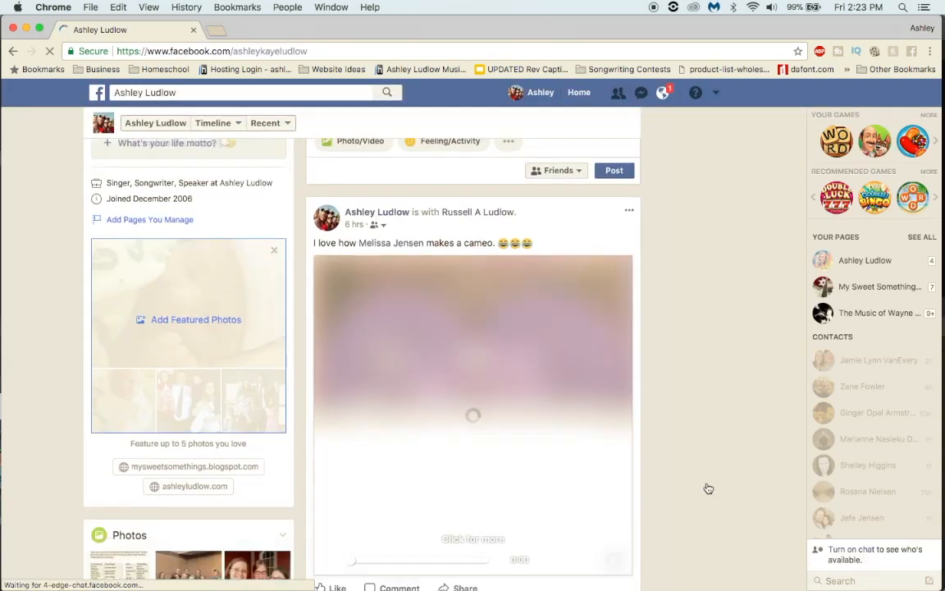
scroll(709, 489, "down", 3)
scroll(707, 488, "down", 5)
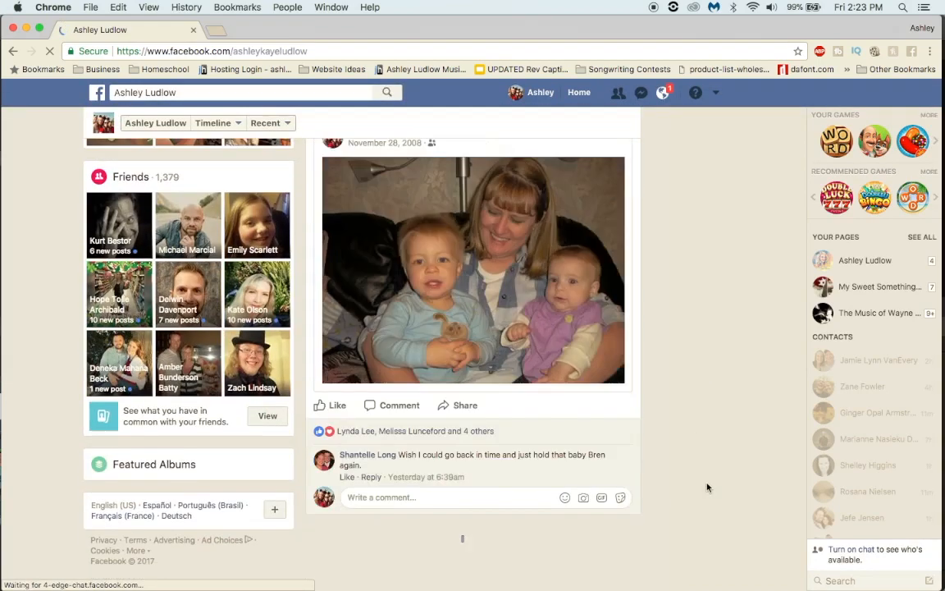
scroll(707, 487, "up", 5)
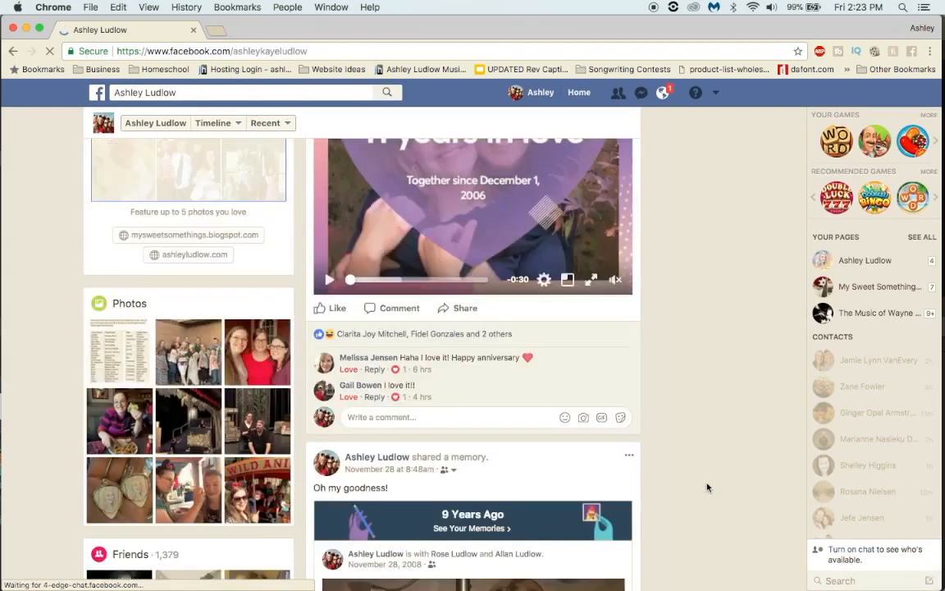
scroll(707, 487, "up", 10)
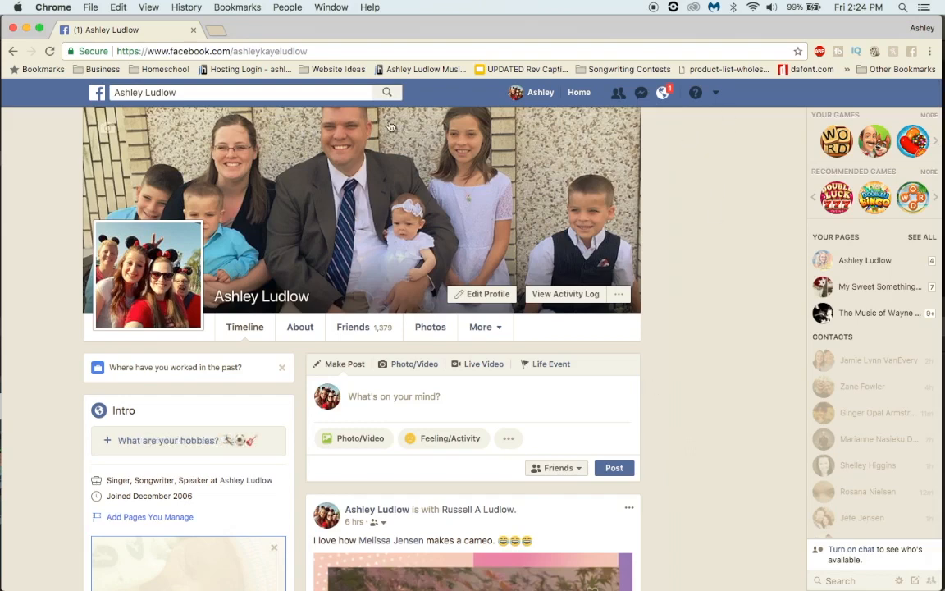
Step: Open the account's music artist page and look through its posting options, page details, photos and videos
left_click(717, 96)
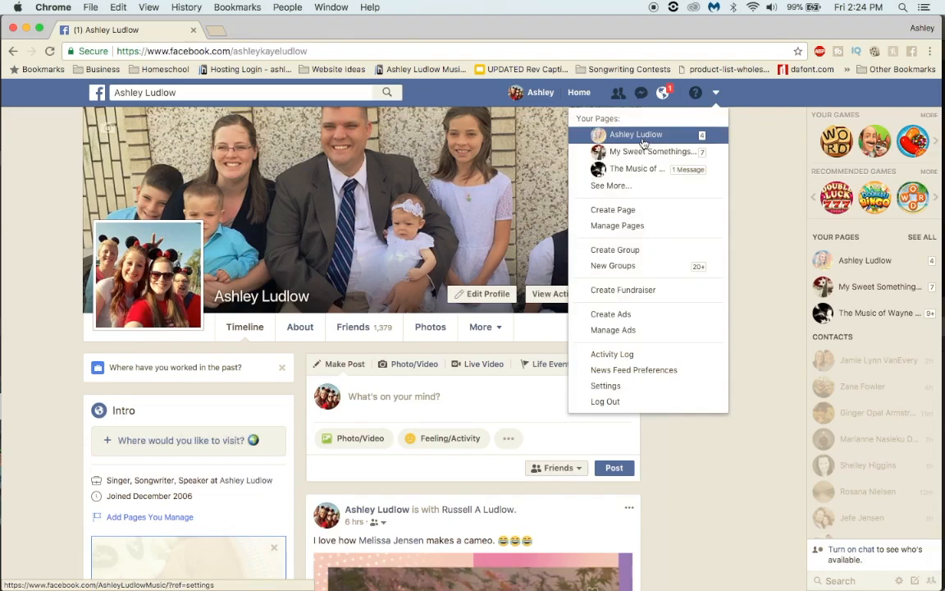
left_click(644, 137)
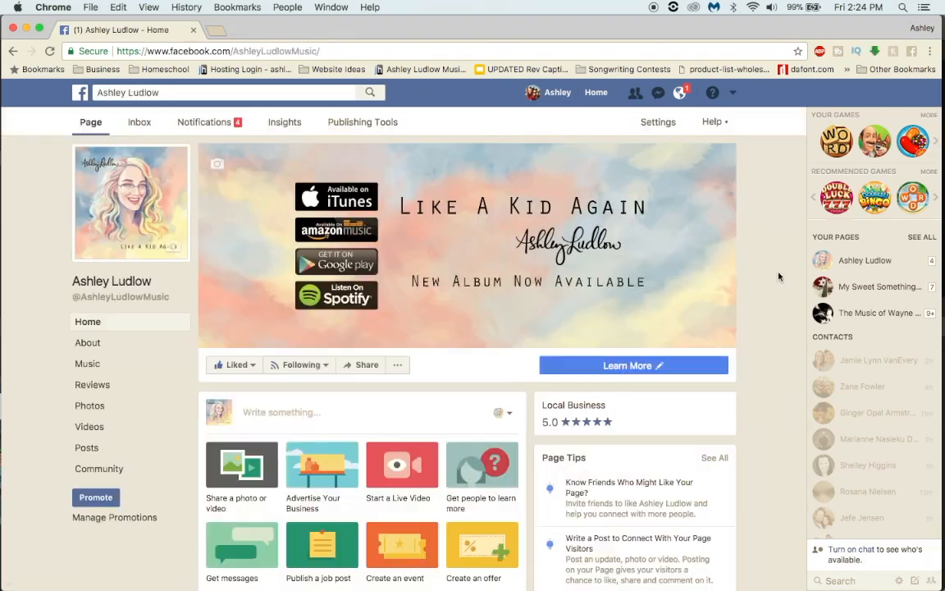
scroll(780, 276, "down", 5)
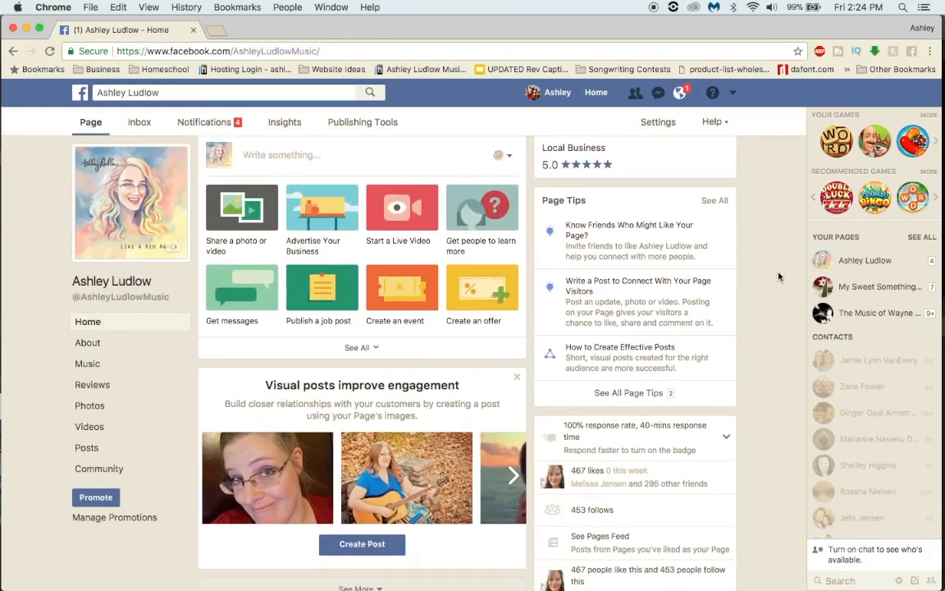
scroll(780, 276, "down", 5)
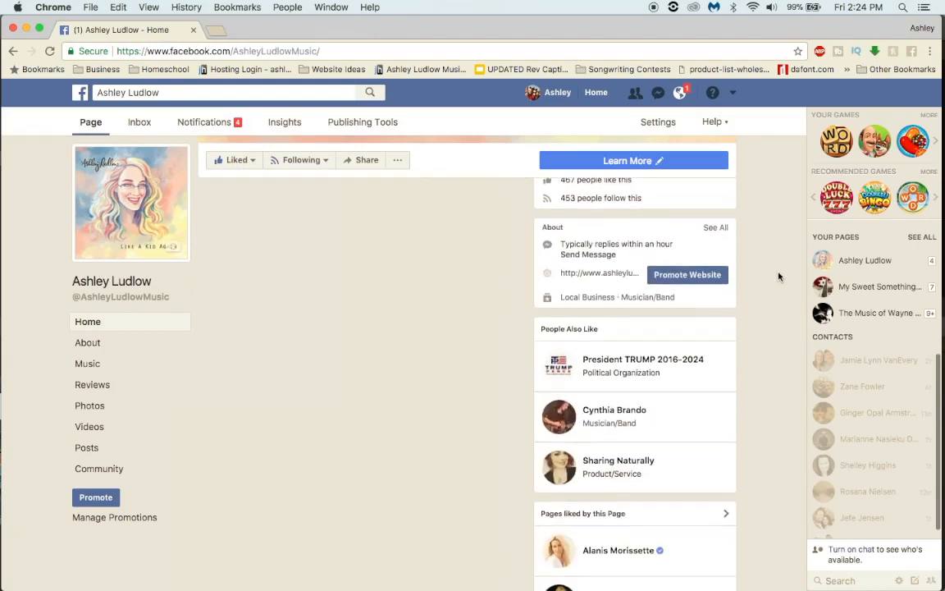
scroll(779, 276, "down", 6)
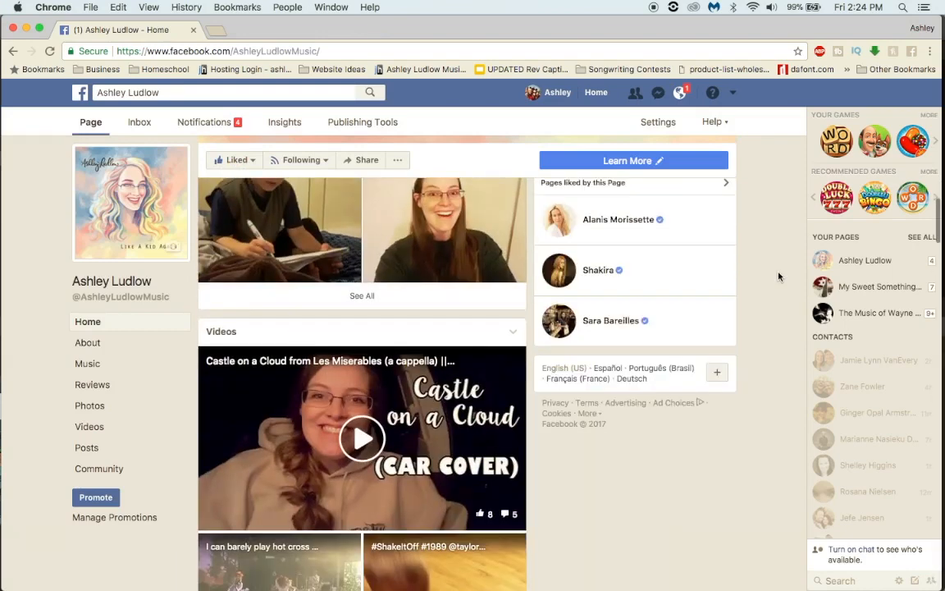
scroll(780, 276, "down", 3)
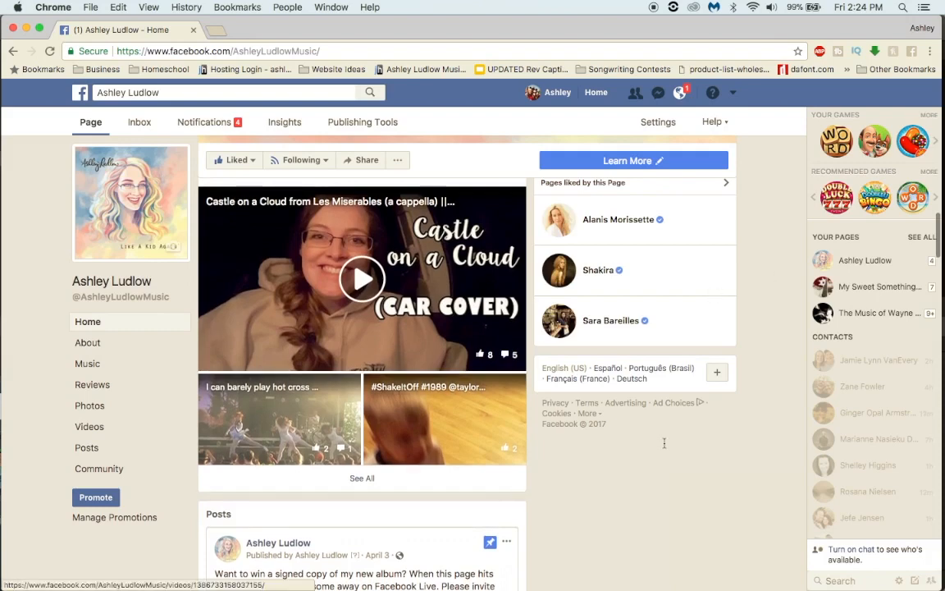
Step: Examine the music page's posts, from the pinned album giveaway through the Halloween, voting and September 16 posts, including comments and reach
scroll(732, 489, "down", 5)
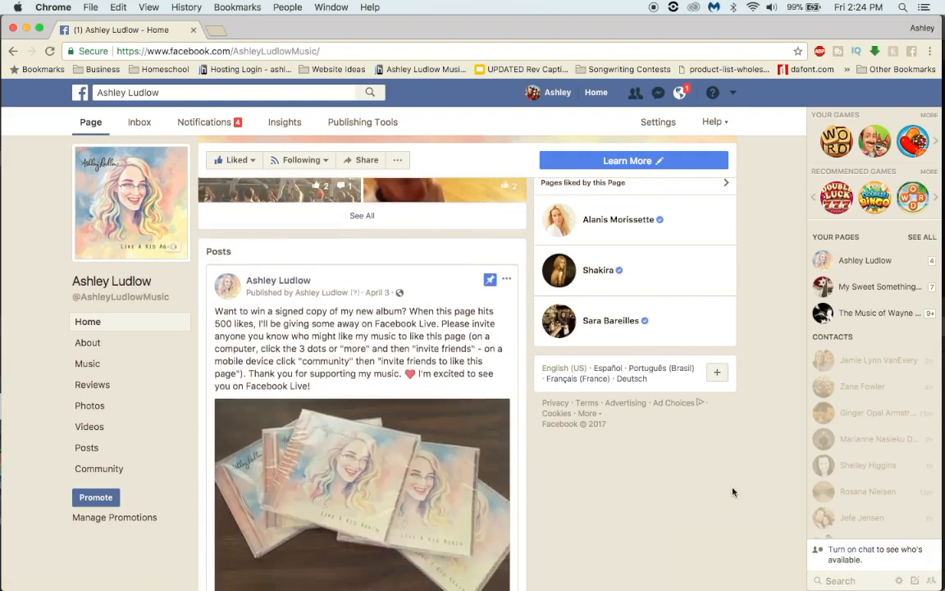
scroll(630, 521, "down", 4)
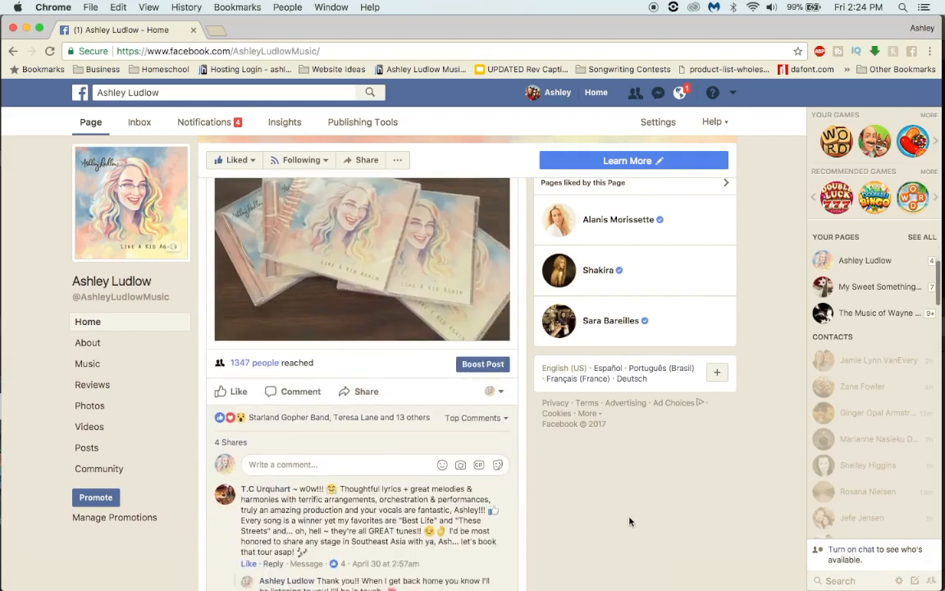
scroll(629, 521, "down", 4)
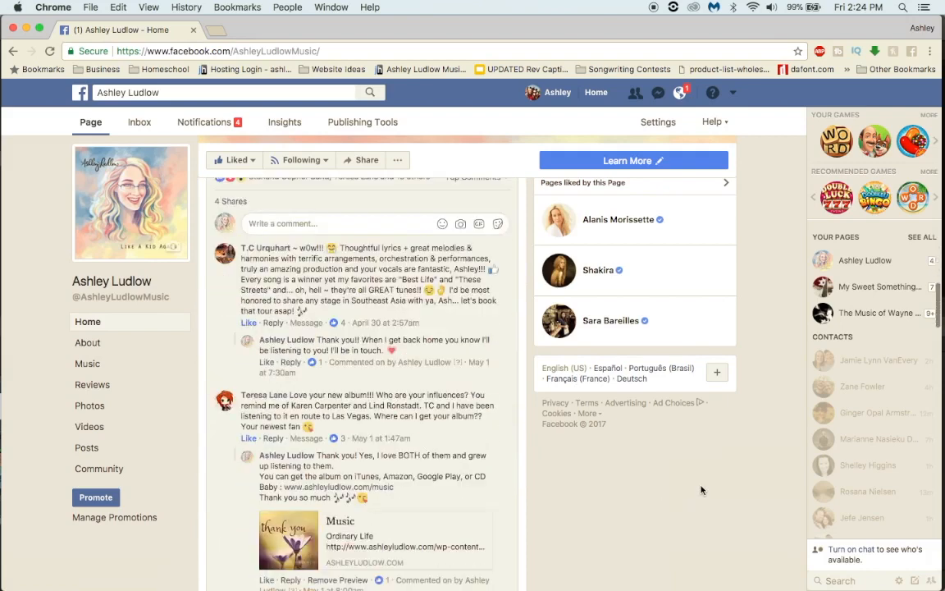
scroll(702, 490, "down", 5)
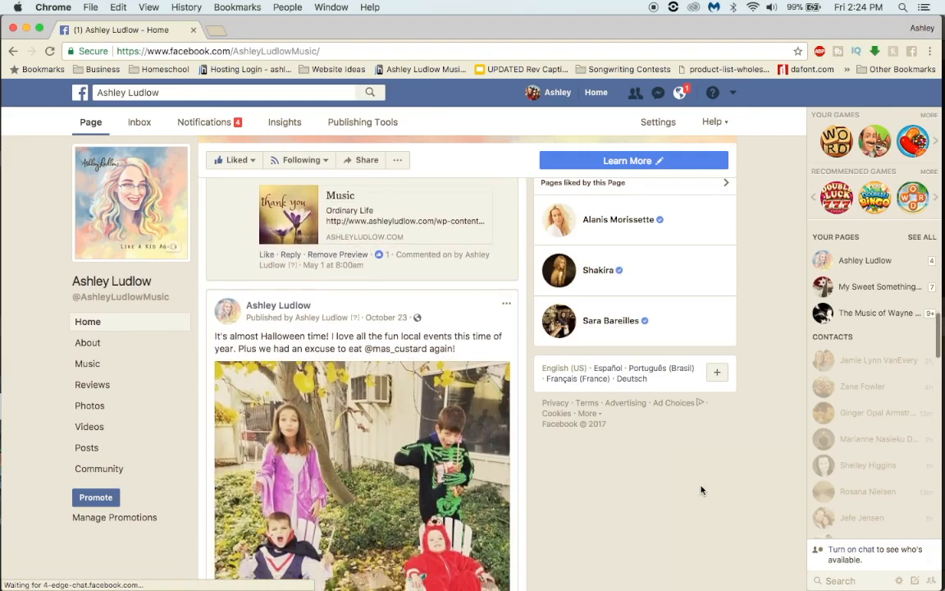
scroll(702, 490, "down", 1)
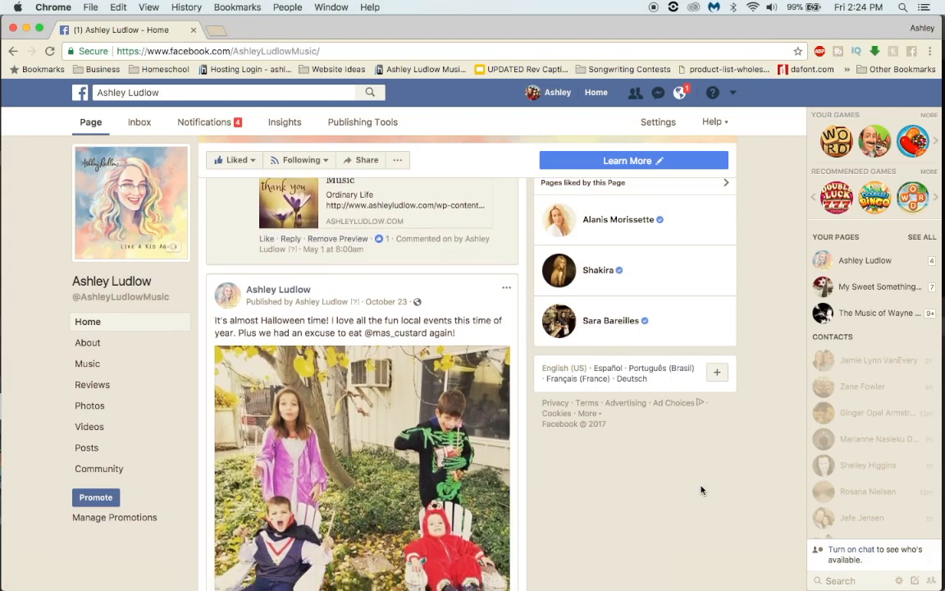
scroll(701, 490, "down", 2)
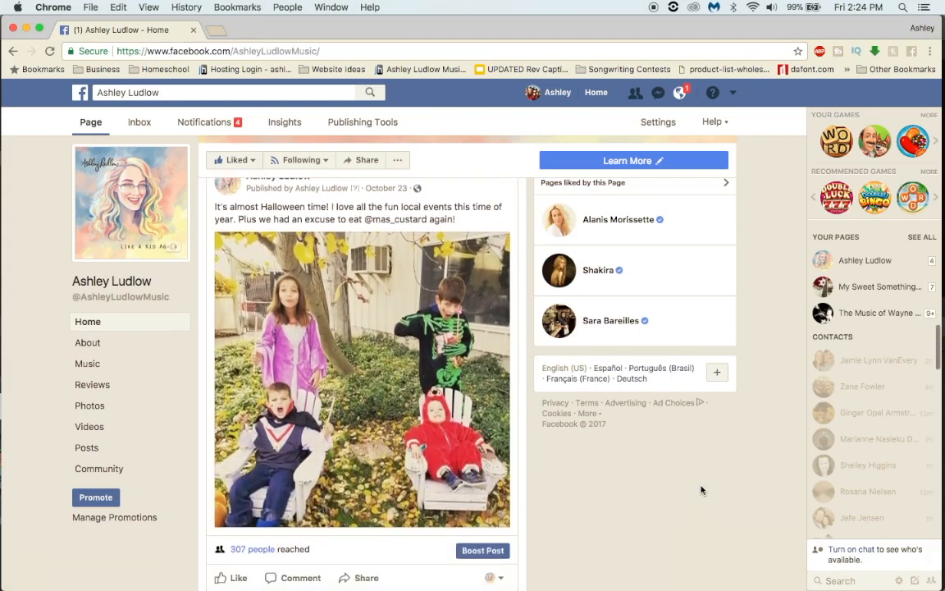
scroll(702, 490, "up", 1)
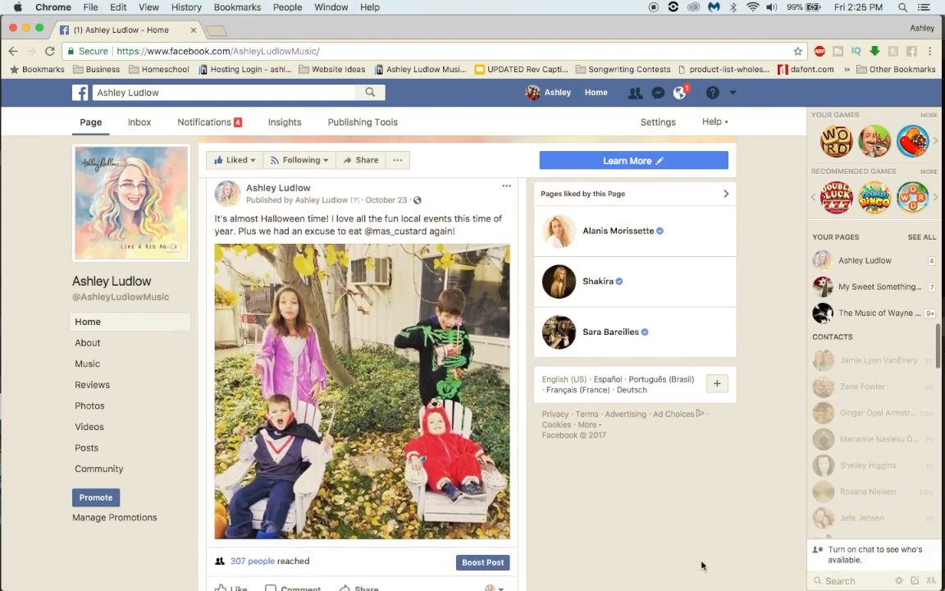
scroll(704, 534, "down", 1)
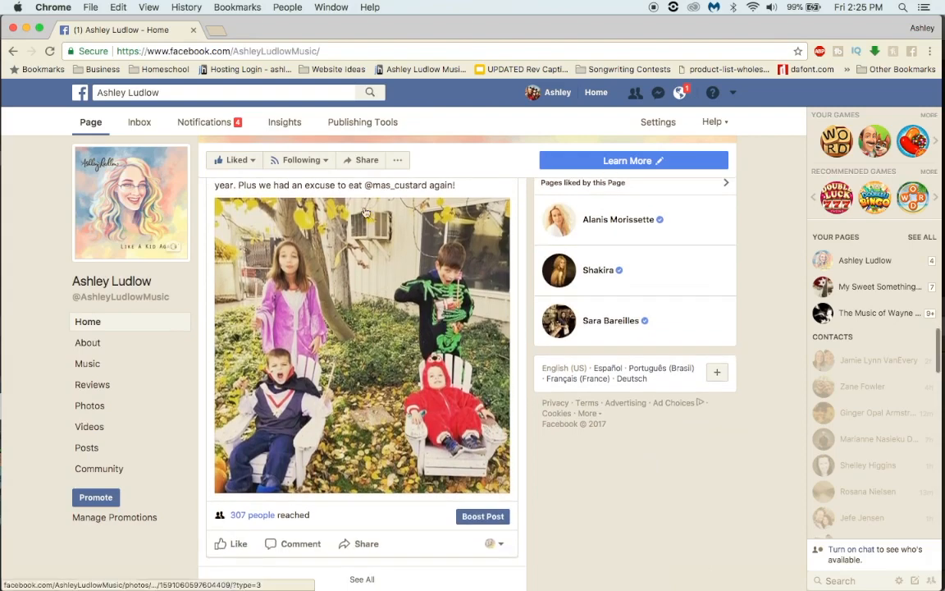
scroll(423, 306, "down", 3)
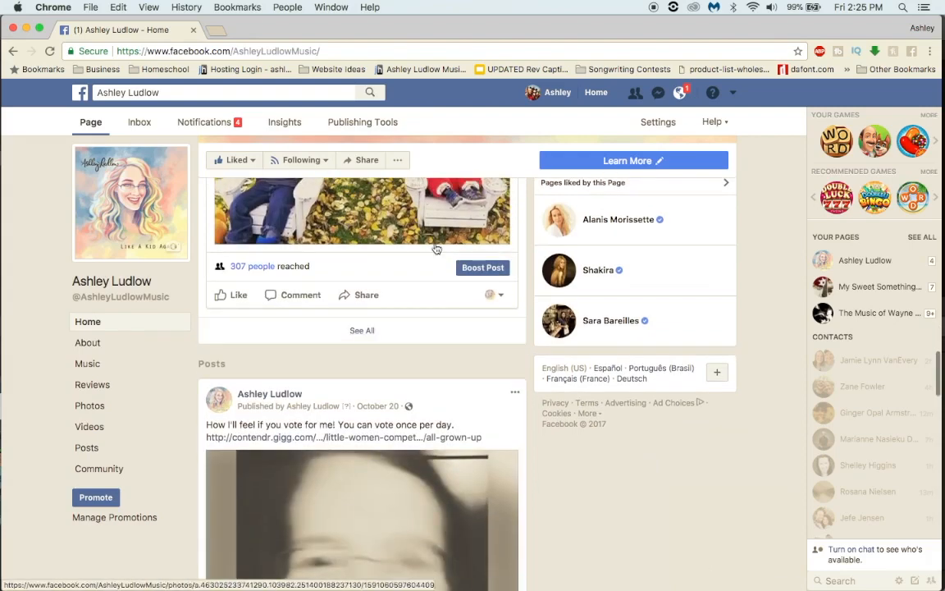
scroll(435, 312, "up", 3)
scroll(370, 287, "up", 1)
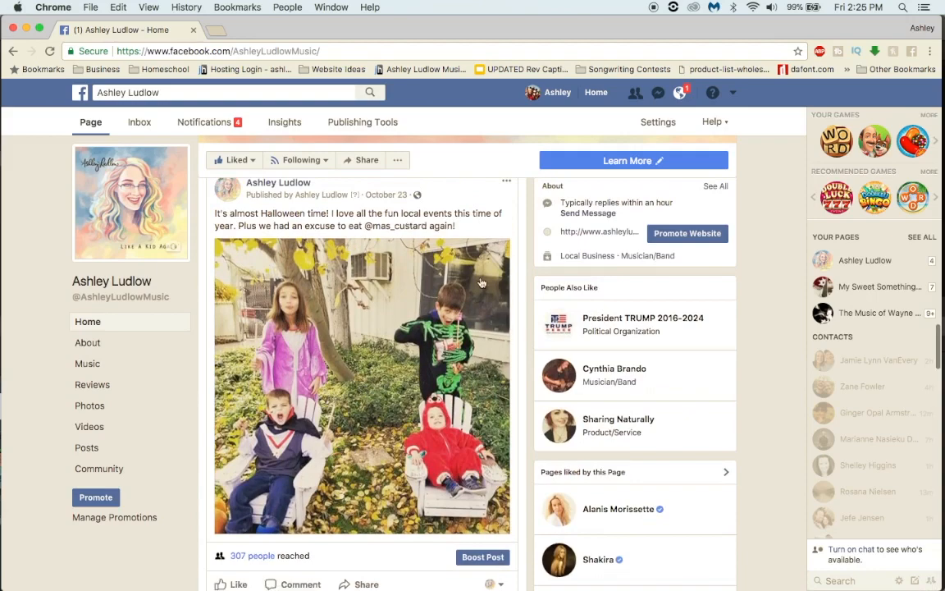
scroll(613, 433, "down", 5)
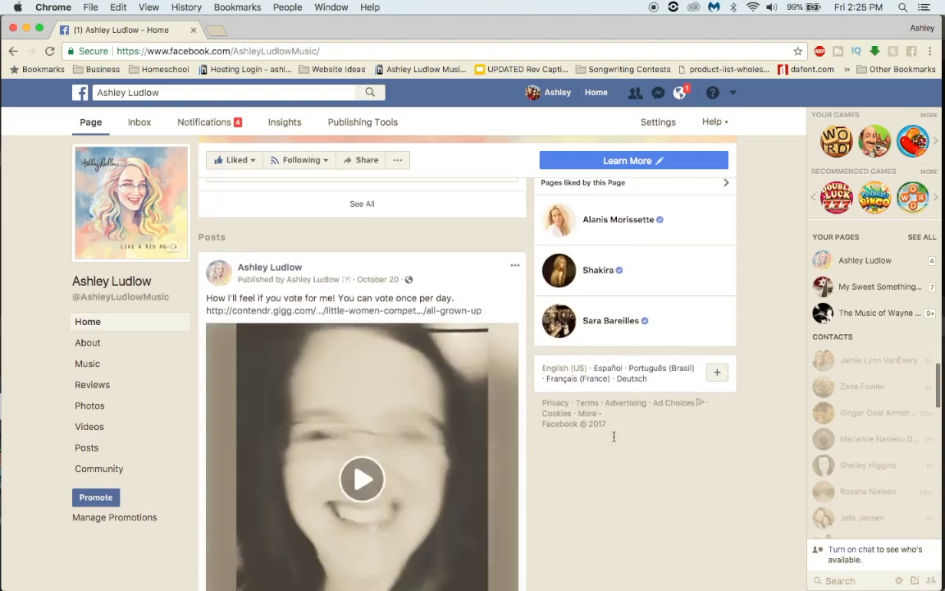
scroll(613, 437, "down", 3)
scroll(552, 392, "up", 2)
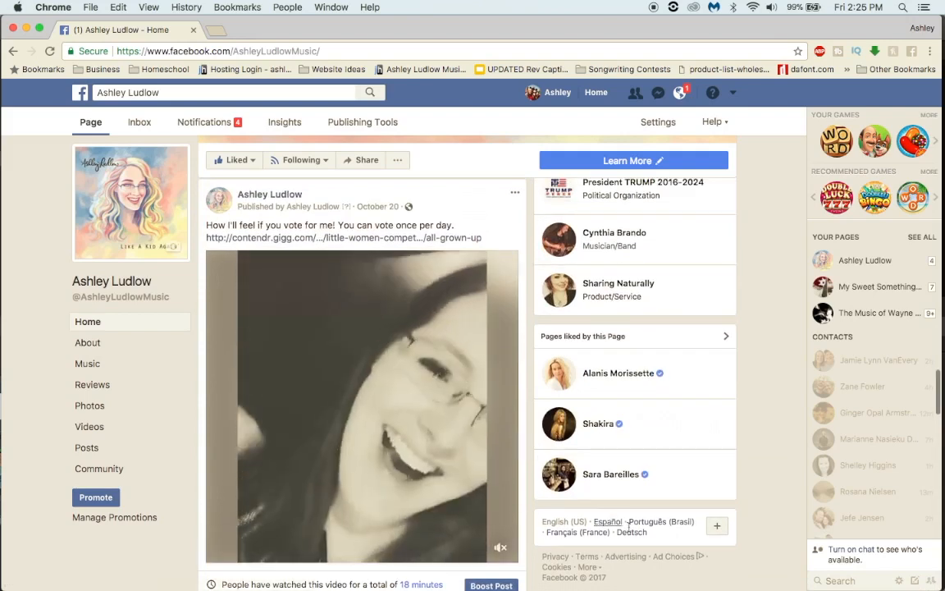
scroll(672, 533, "down", 2)
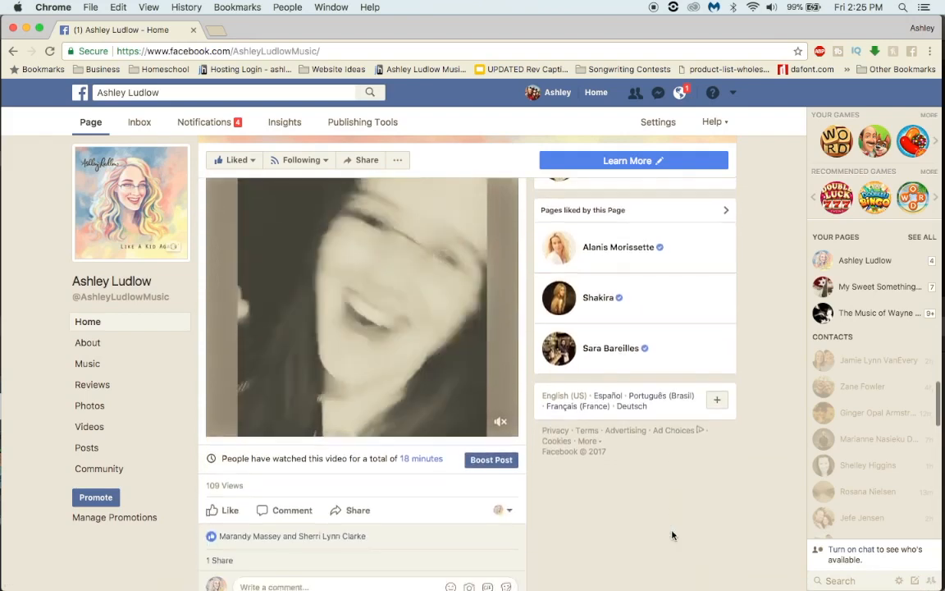
scroll(672, 535, "down", 5)
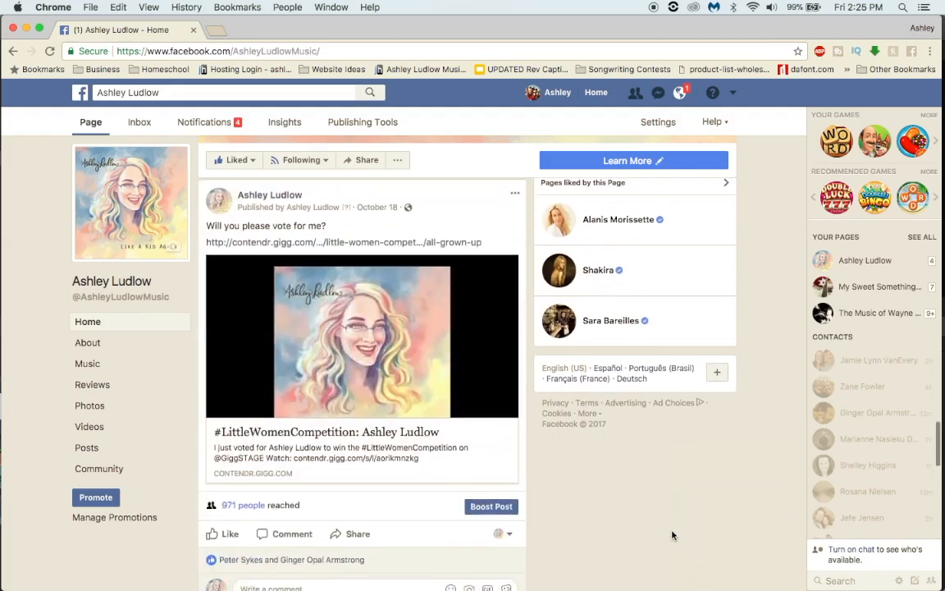
scroll(672, 535, "down", 1)
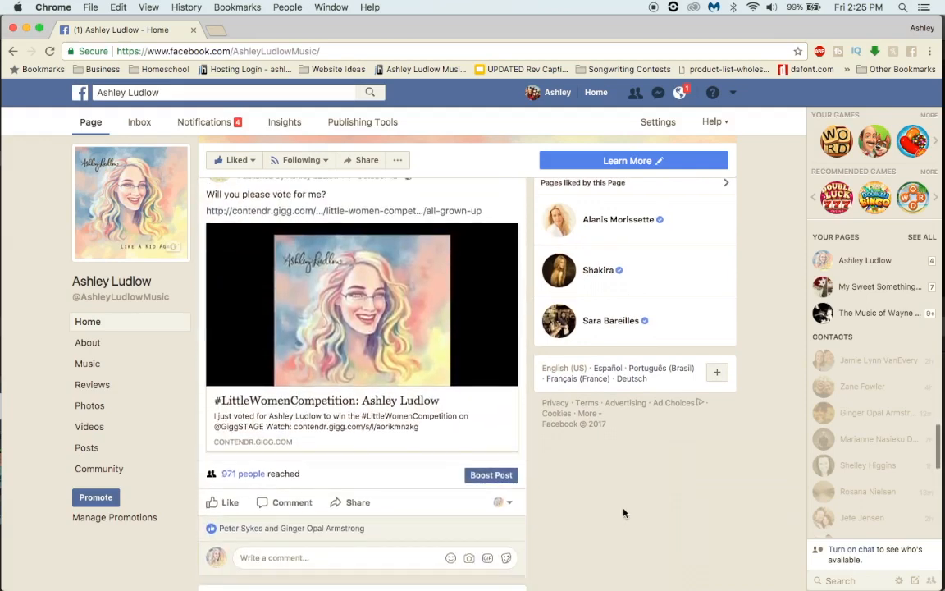
scroll(613, 509, "down", 5)
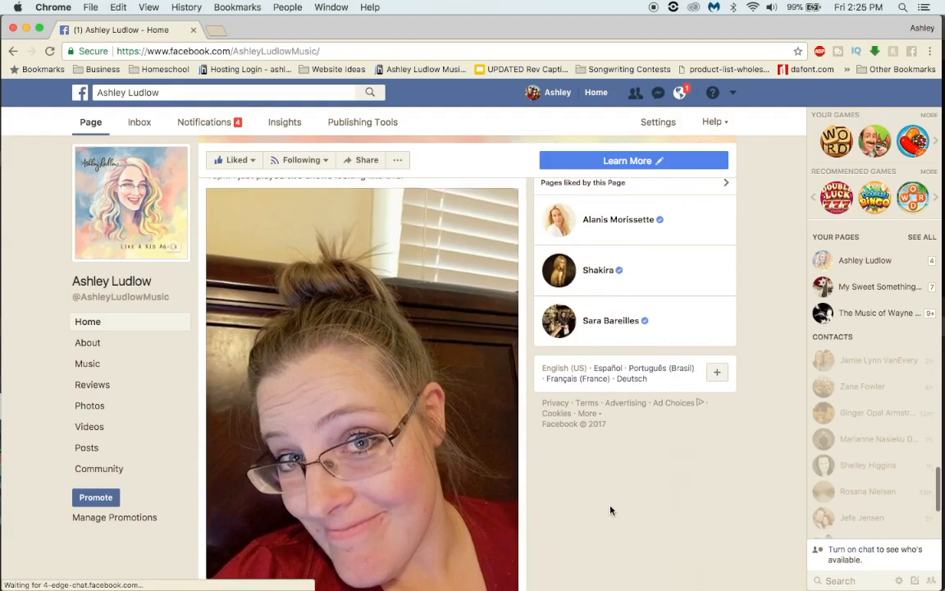
scroll(611, 509, "up", 1)
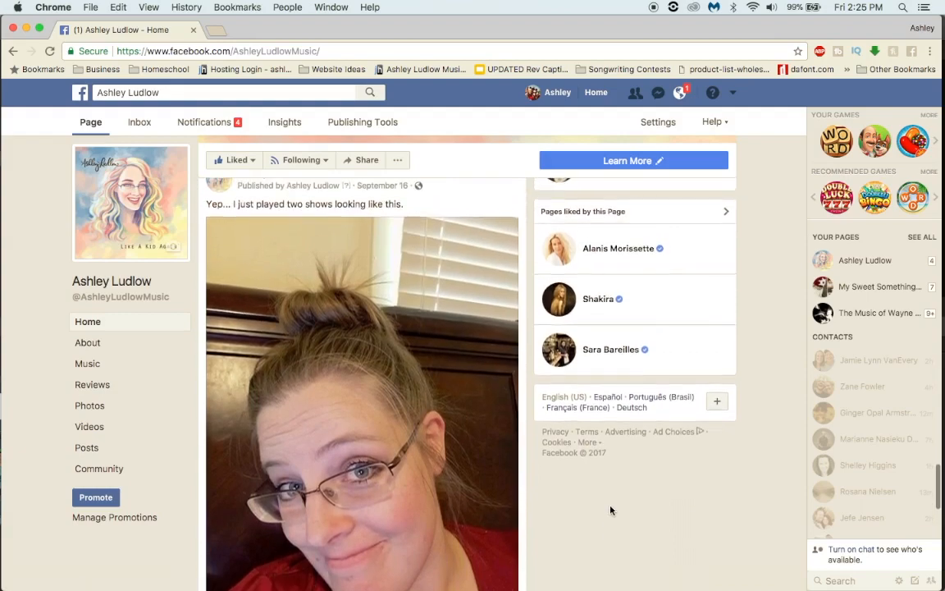
scroll(611, 510, "down", 1)
Step: Return to the music page's header and check the like and follow options below the cover image
scroll(610, 509, "up", 5)
scroll(610, 509, "up", 10)
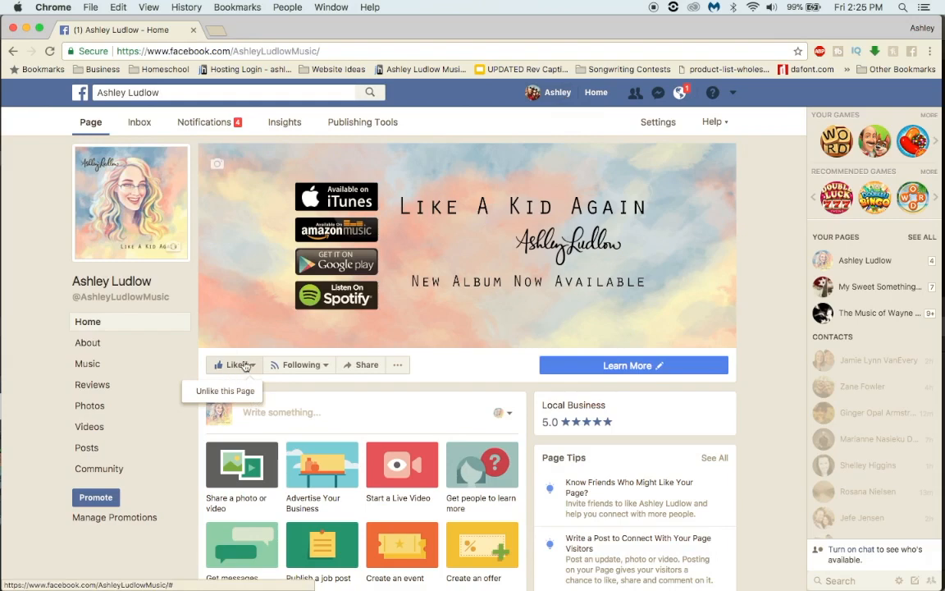
left_click(301, 366)
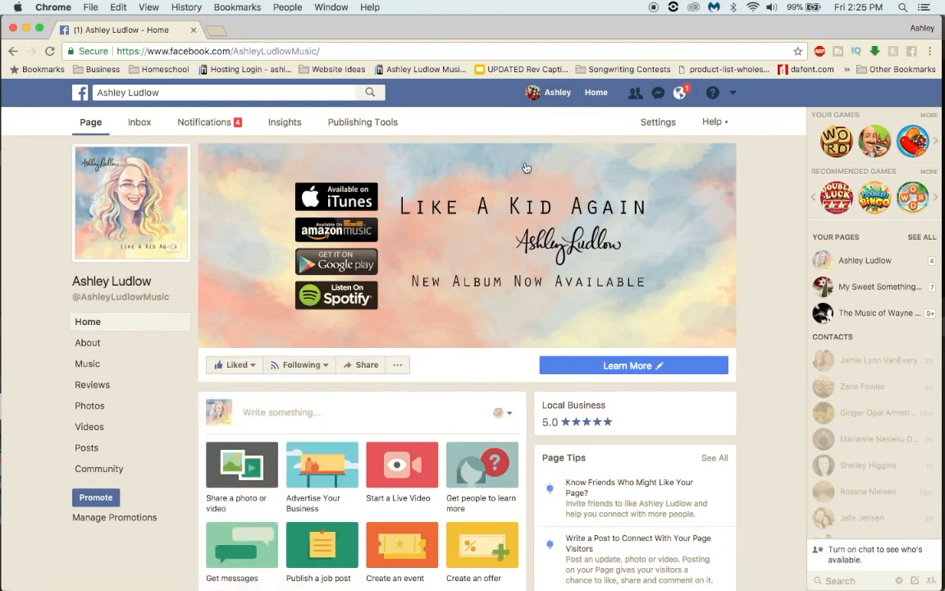
Step: Open the personal profile in a new tab and compare it with the music page, ending on the music page
right_click(565, 104)
left_click(574, 99)
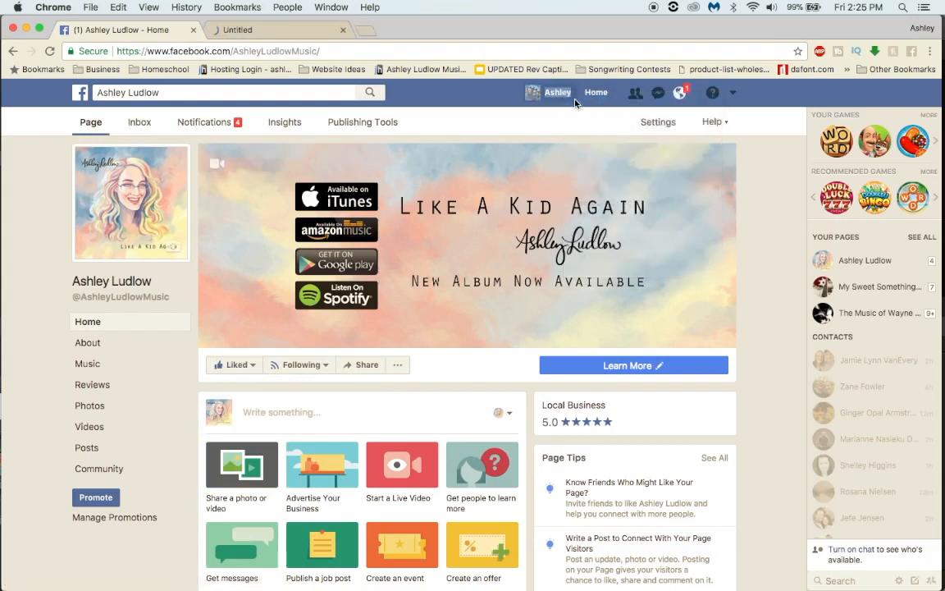
left_click(255, 31)
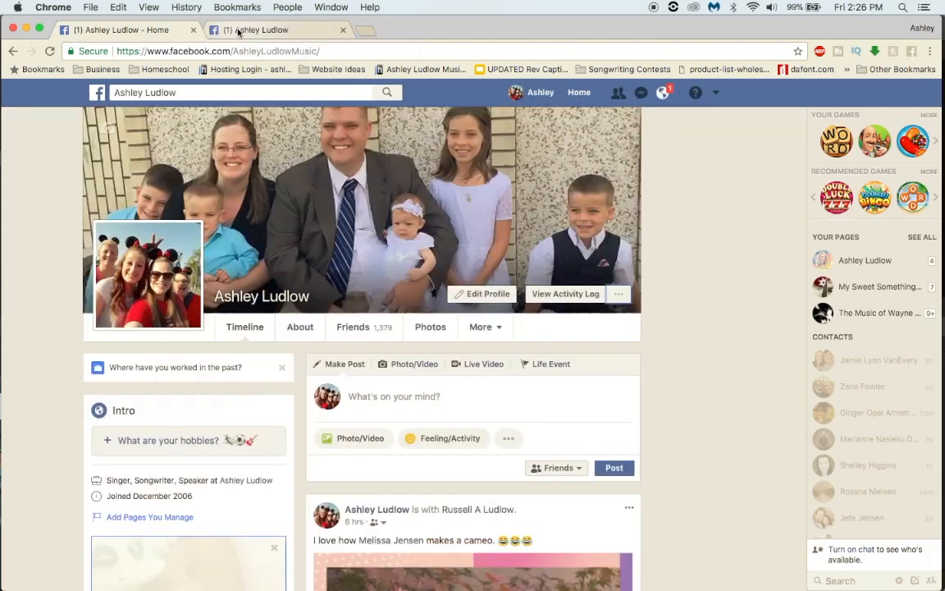
left_click(238, 31)
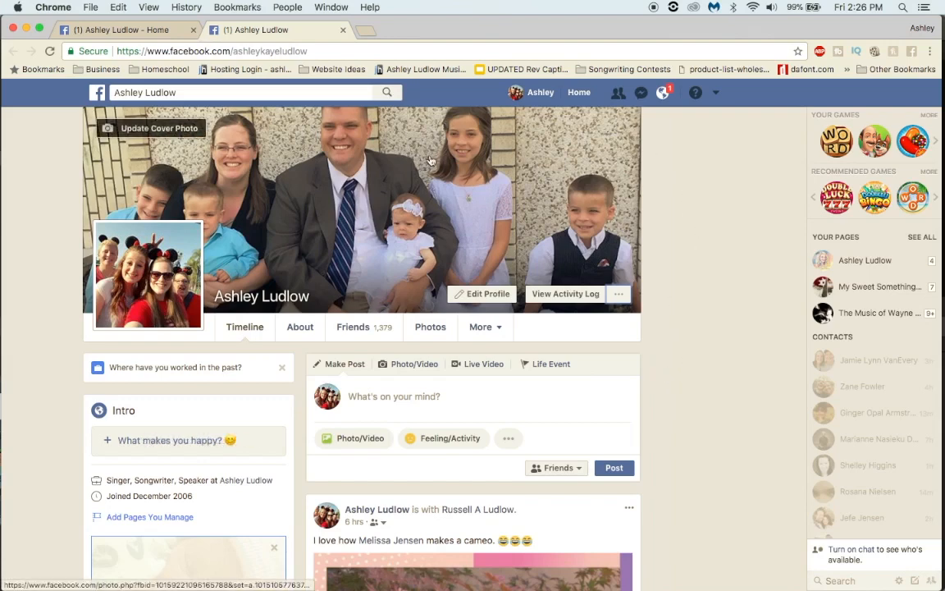
left_click(166, 33)
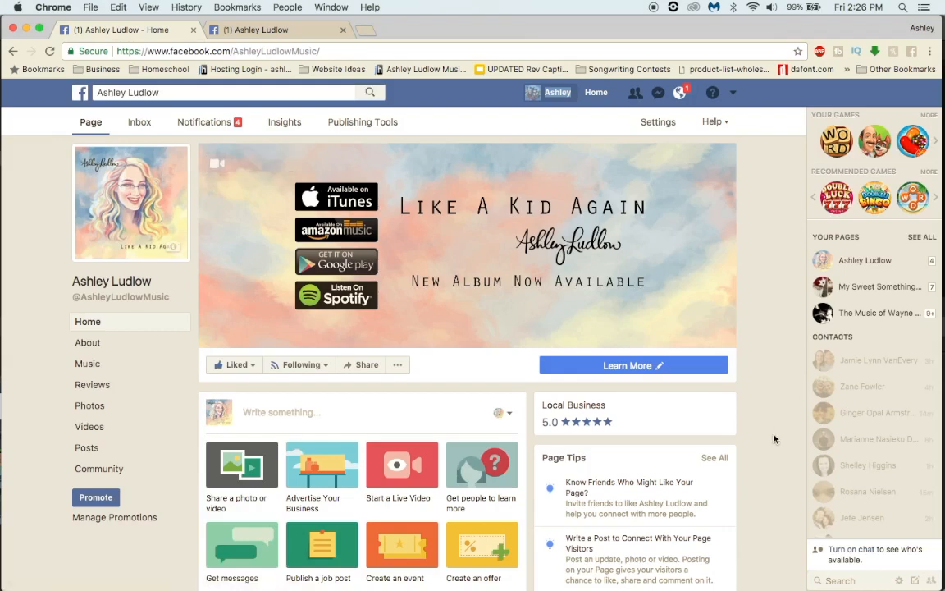
Step: Switch to the personal profile, go to its home feed and open the Groups list, including the groups to discover
scroll(774, 438, "down", 3)
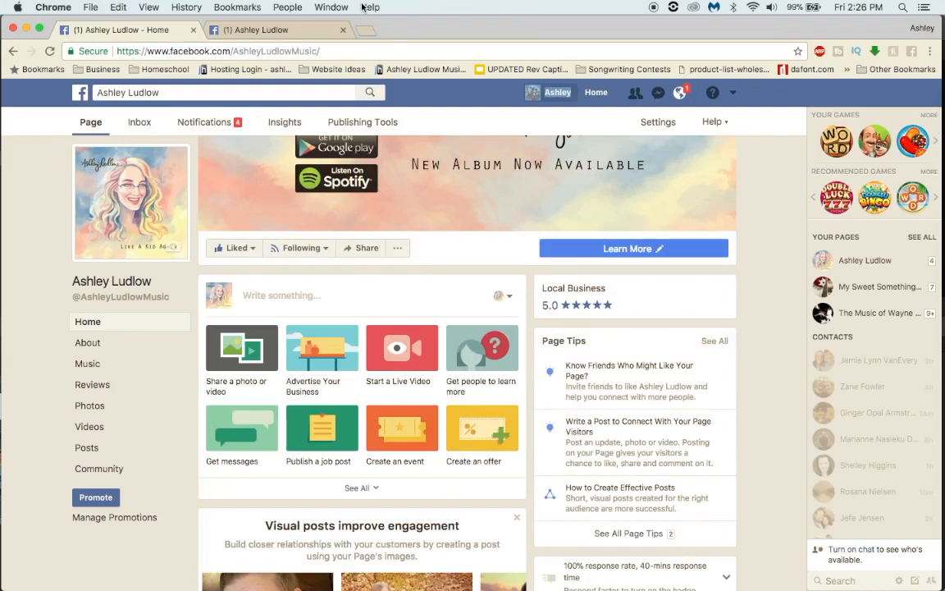
left_click(308, 30)
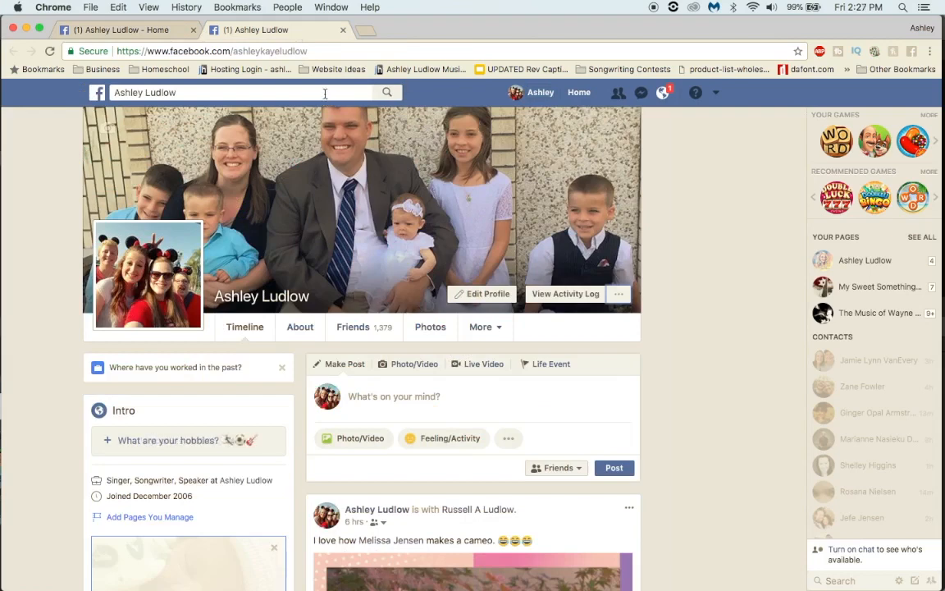
left_click(580, 94)
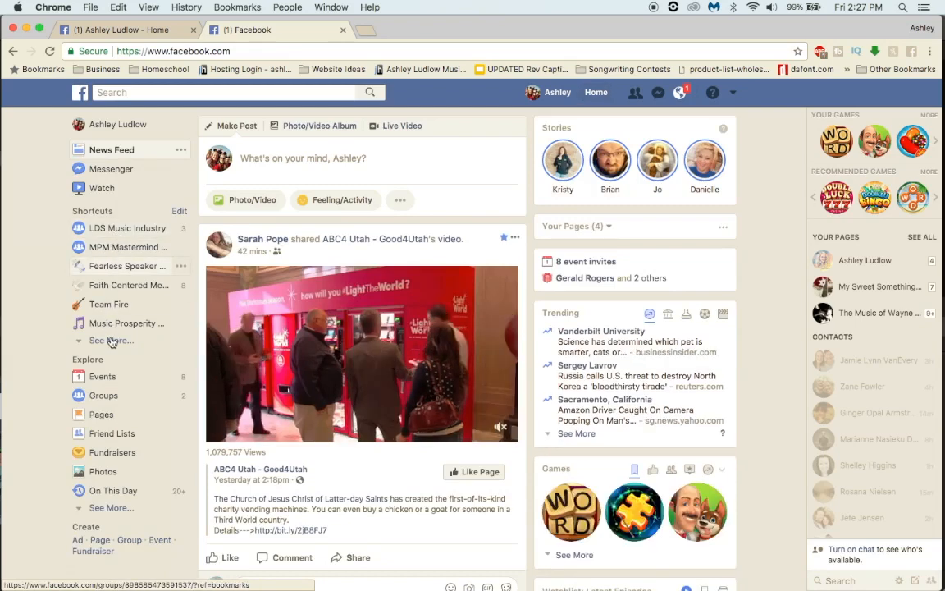
left_click(103, 398)
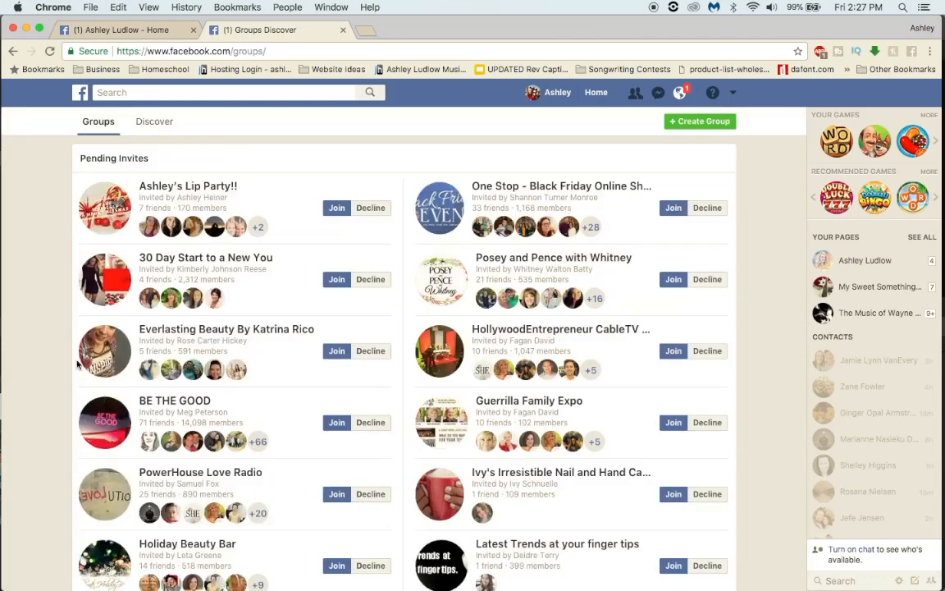
left_click(159, 127)
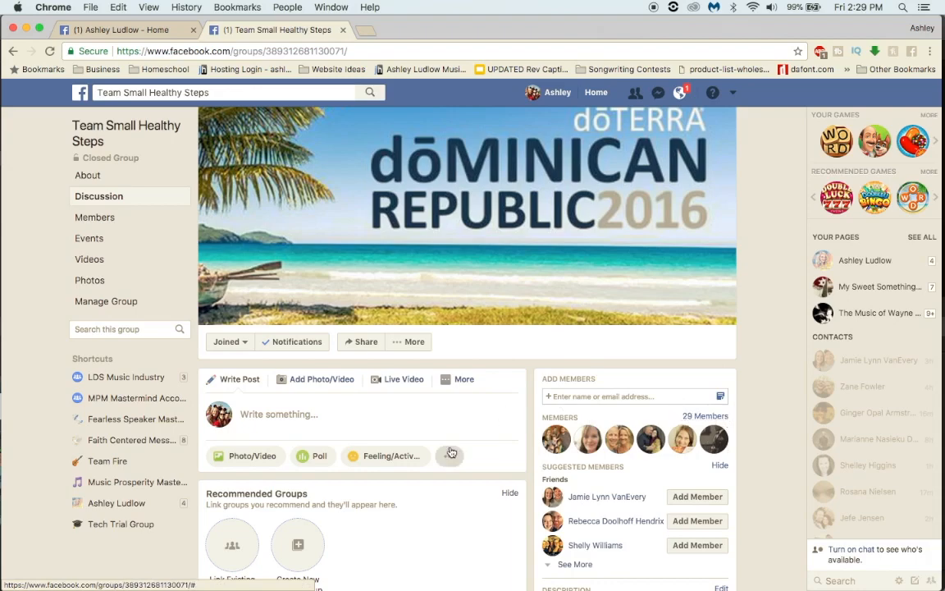
Step: Look through the Team Small Healthy Steps closed group's posts, members and header, and close the group's browser tab
scroll(450, 453, "down", 10)
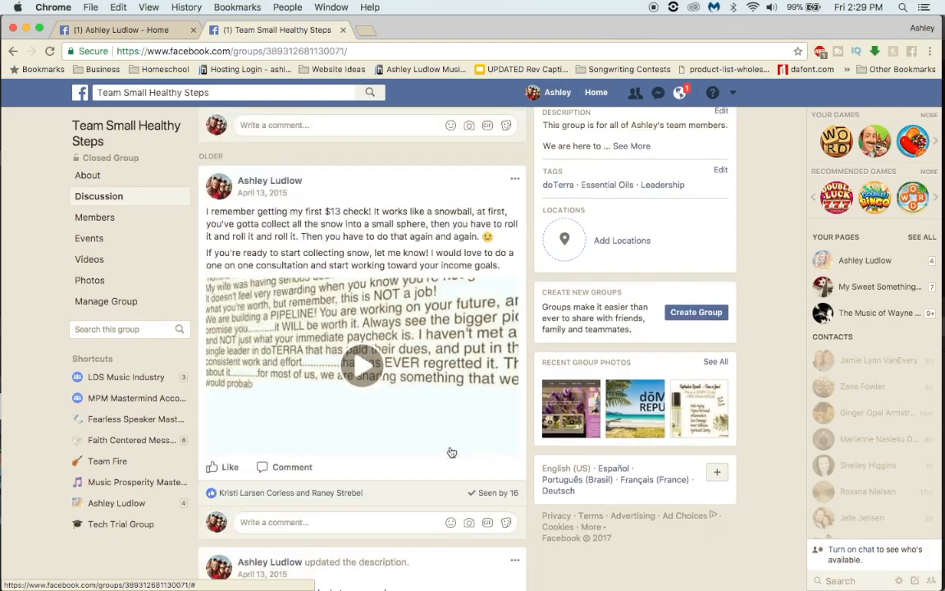
scroll(451, 452, "down", 5)
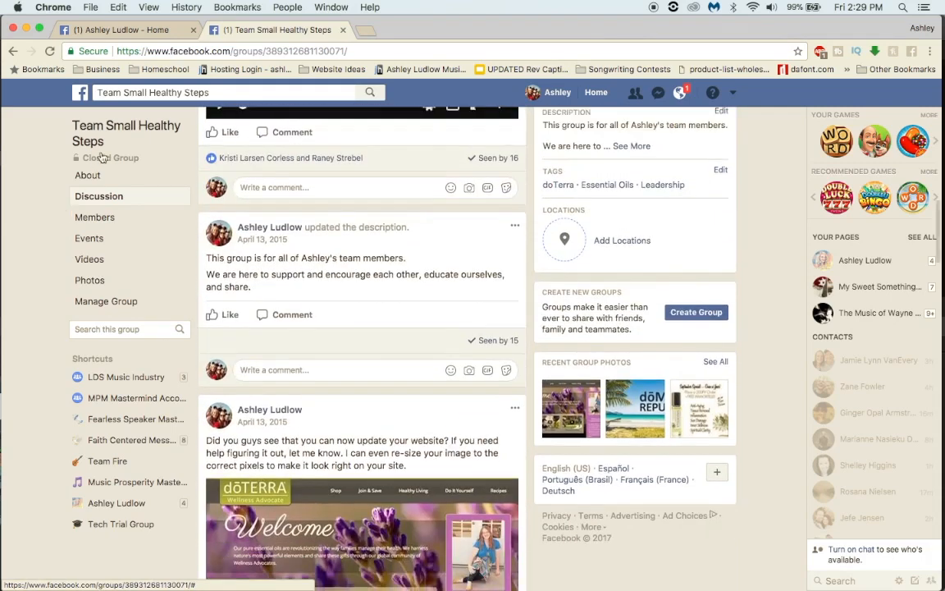
scroll(152, 163, "up", 10)
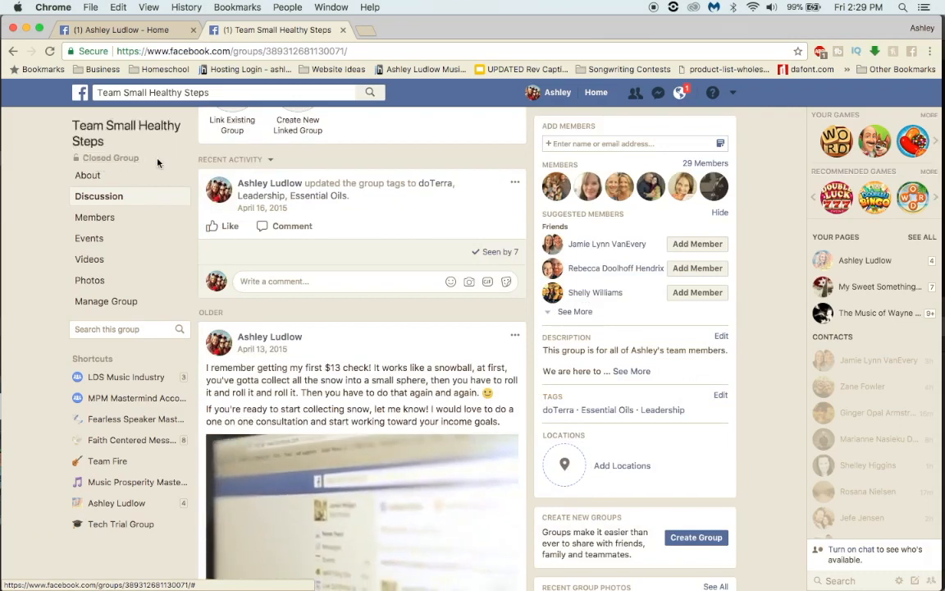
scroll(158, 162, "up", 2)
scroll(158, 162, "up", 3)
scroll(158, 163, "up", 3)
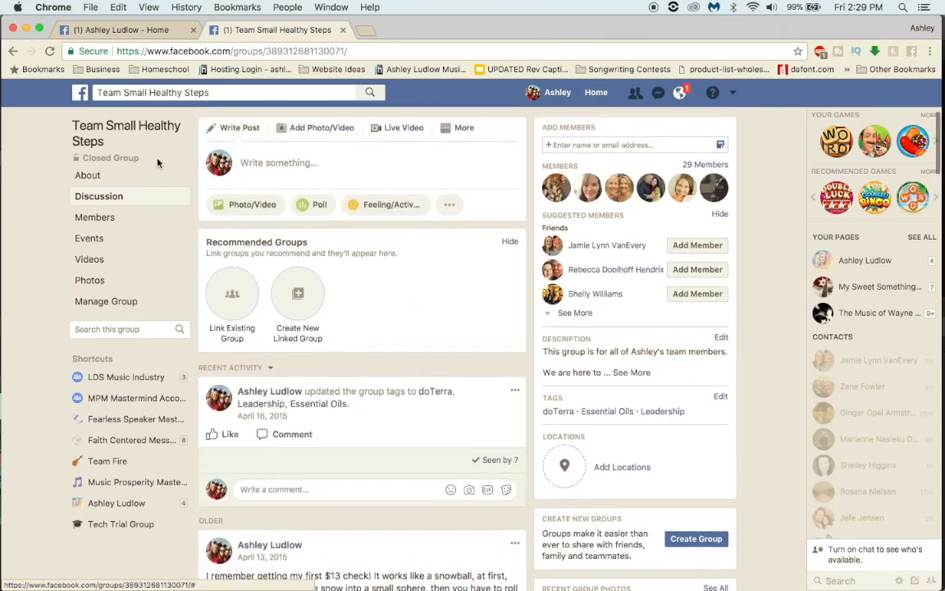
scroll(157, 163, "up", 5)
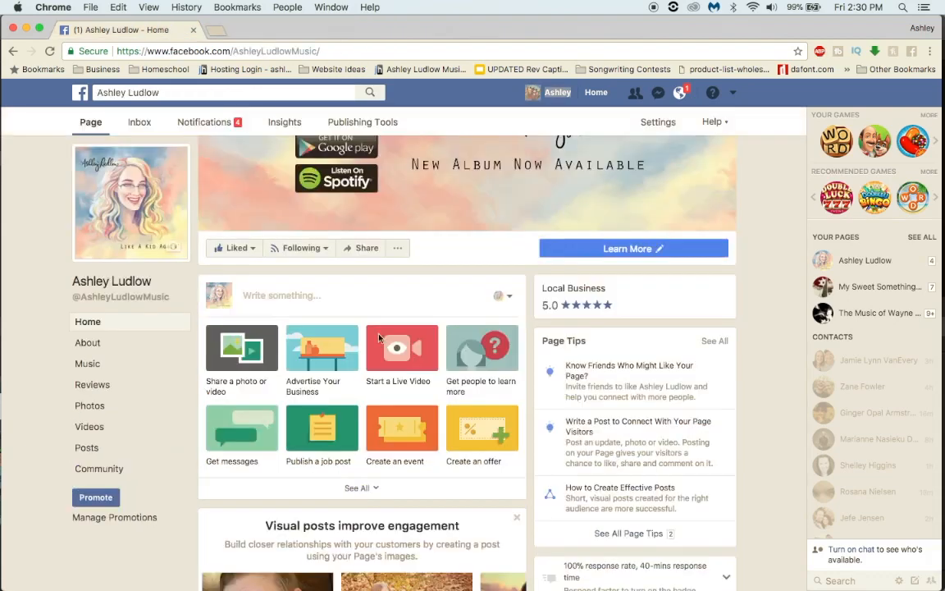
left_click(343, 29)
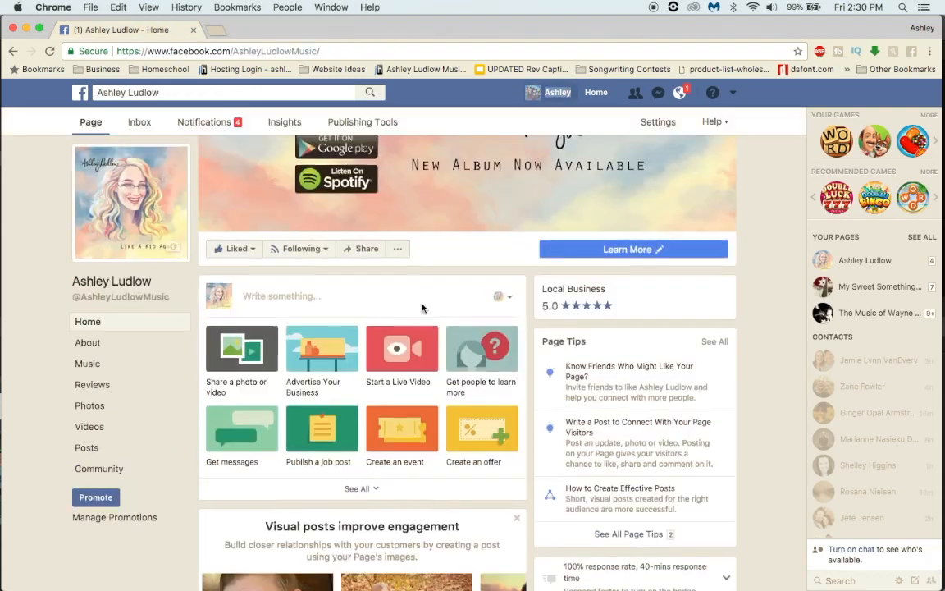
Step: Start creating a new Facebook page and review the six page types offered
scroll(422, 308, "up", 3)
left_click(734, 94)
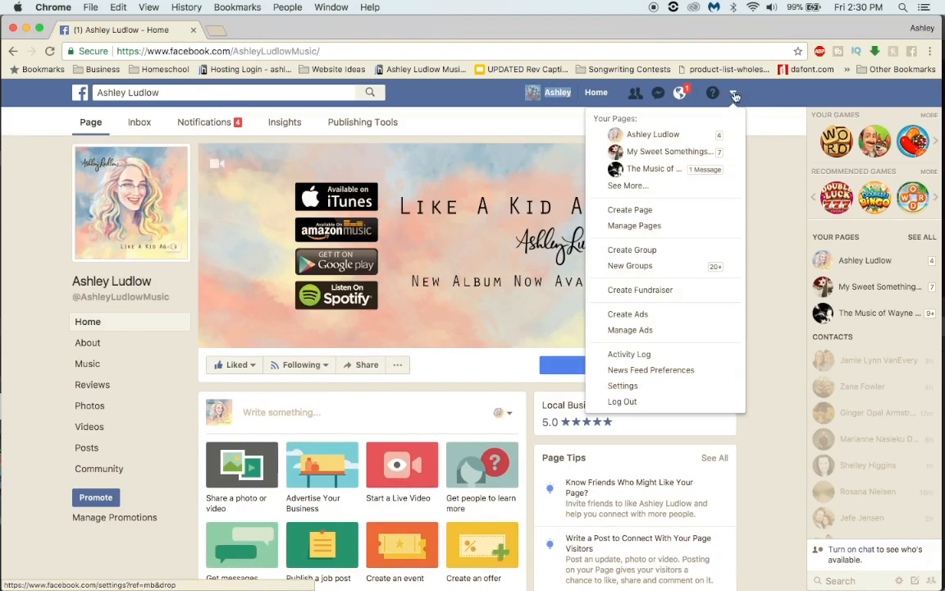
left_click(658, 217)
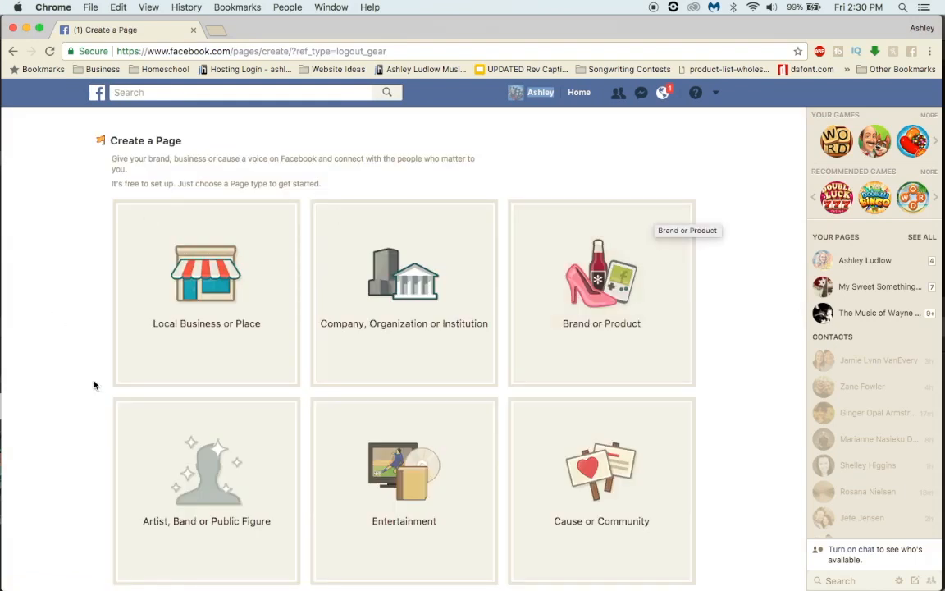
scroll(80, 384, "down", 2)
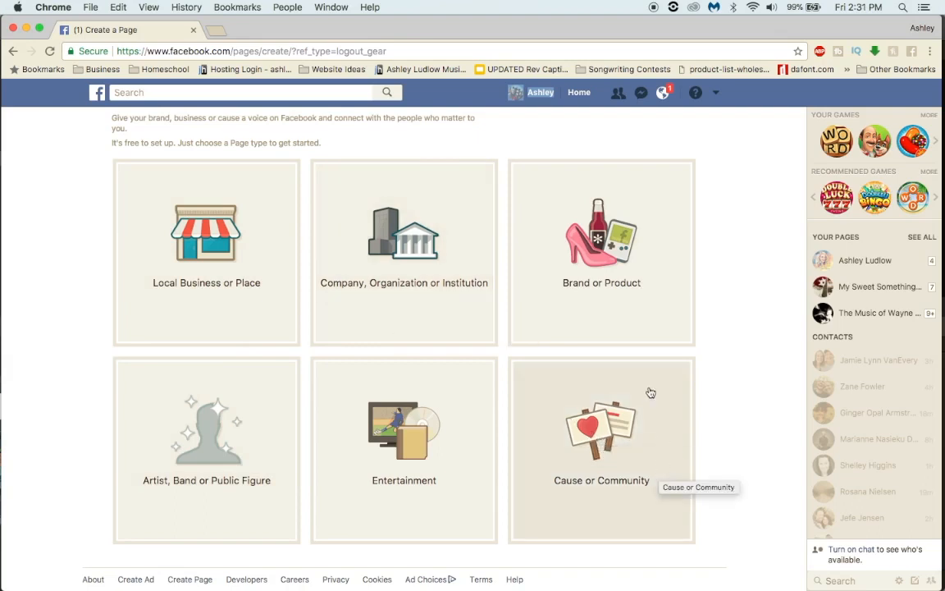
Step: Create a Cause or Community page named Help Desk Heroes
left_click(656, 444)
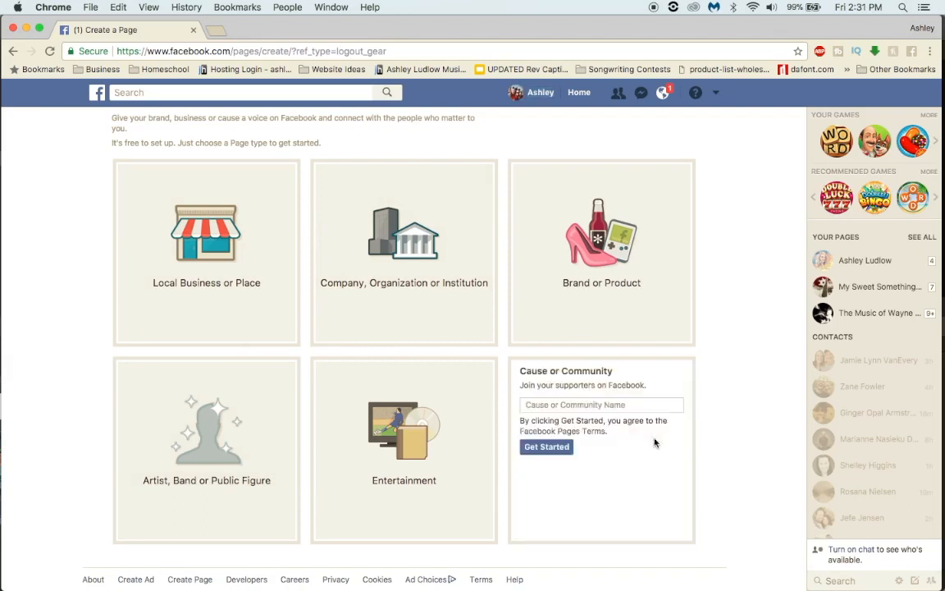
left_click(651, 406)
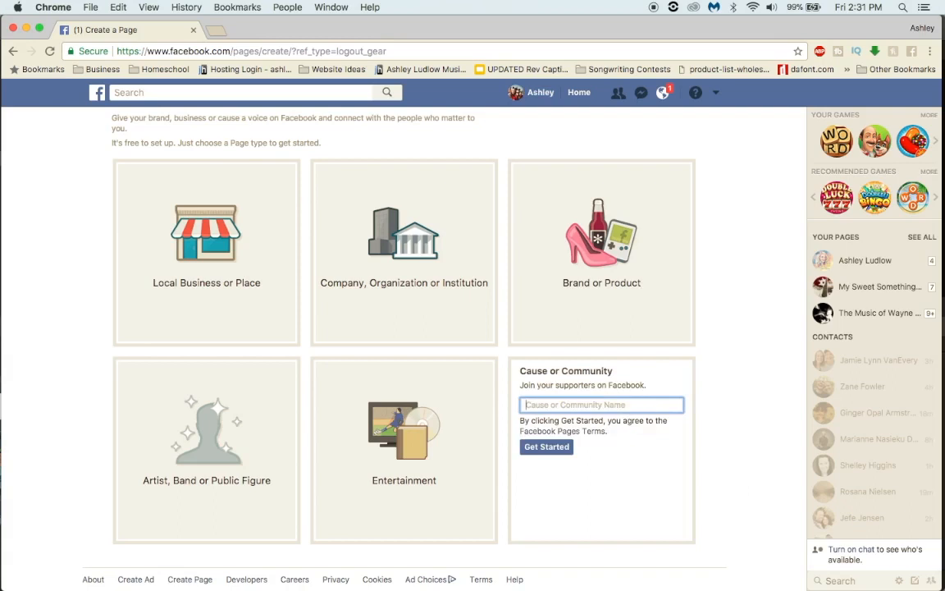
type("Help Desk")
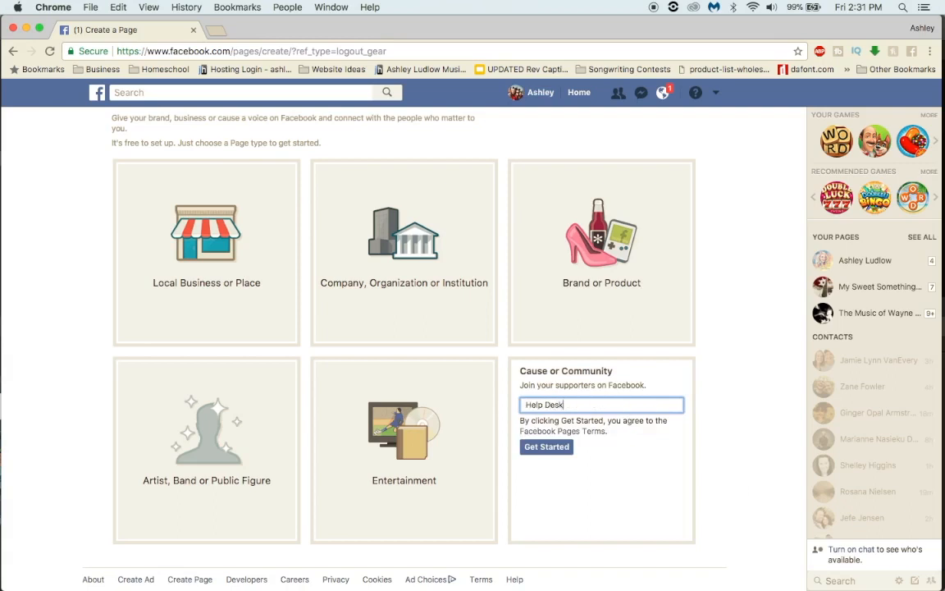
type(" her")
key("BackSpace")
key("BackSpace")
key("BackSpace")
type("Heroes")
left_click(561, 452)
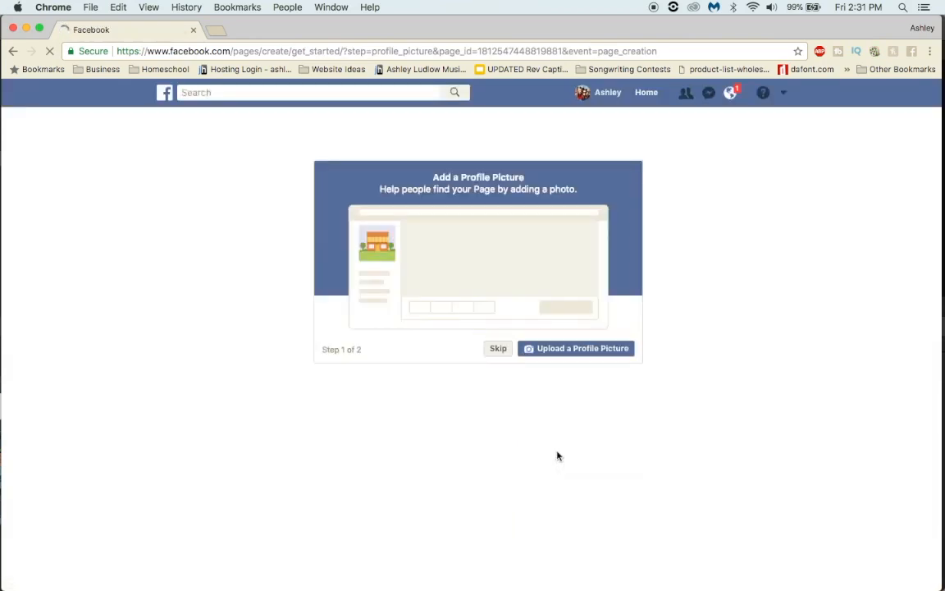
Step: Upload YouCanDoItFB.jpg from the Desktop as the new page's profile picture
left_click(576, 350)
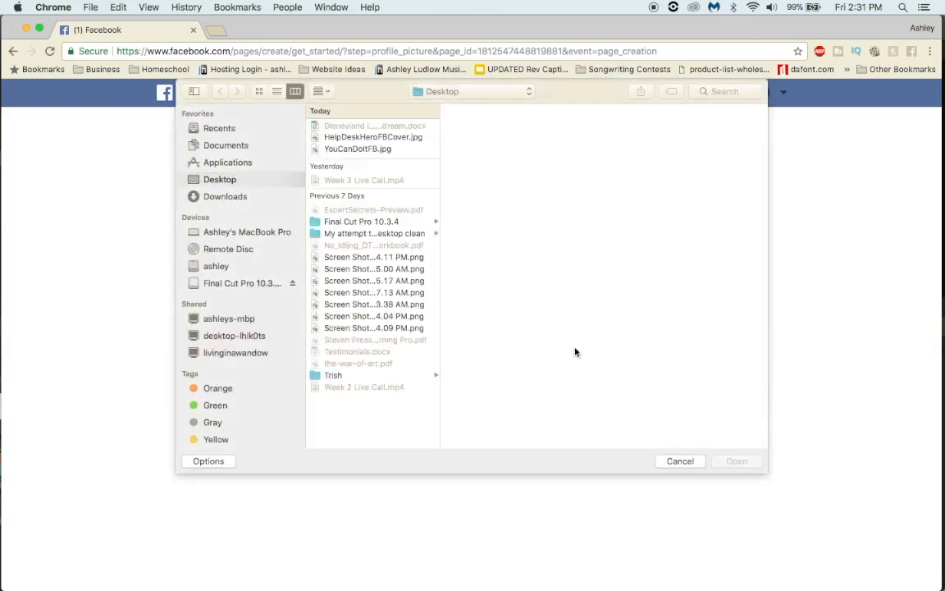
left_click(346, 149)
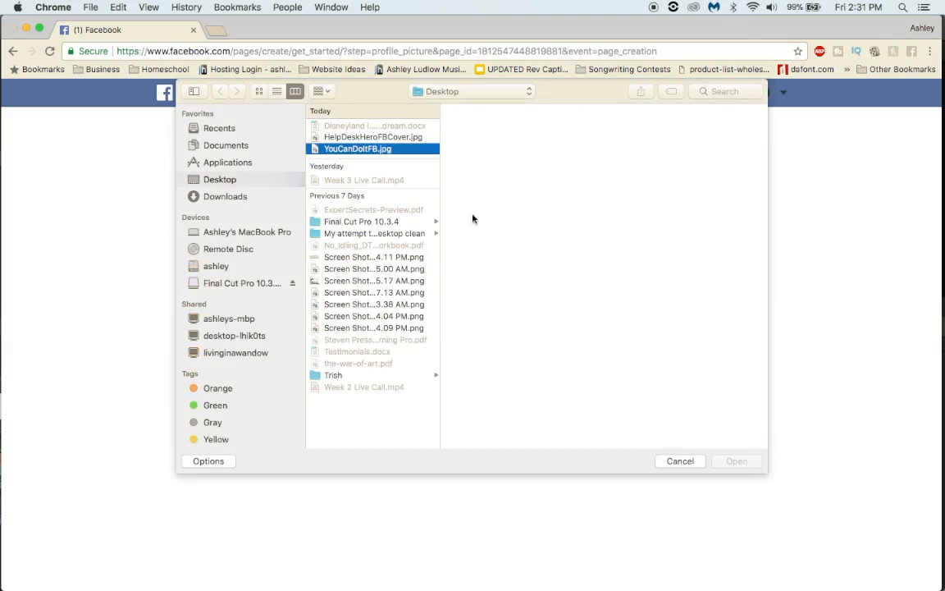
left_click(719, 464)
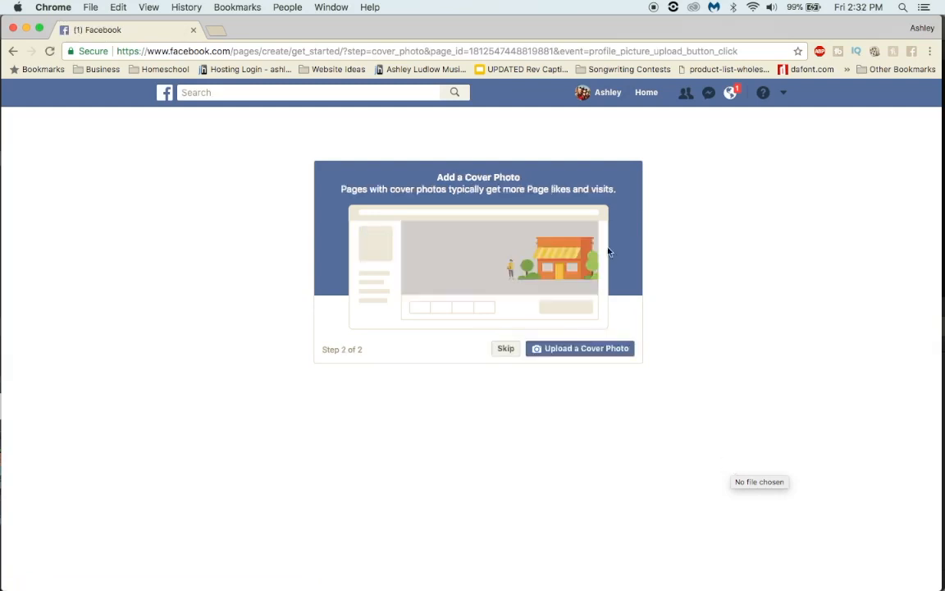
Step: Upload HelpDeskHeroFBCover.jpg as the page's cover photo and dismiss the invite-friends and first-post tips
left_click(583, 358)
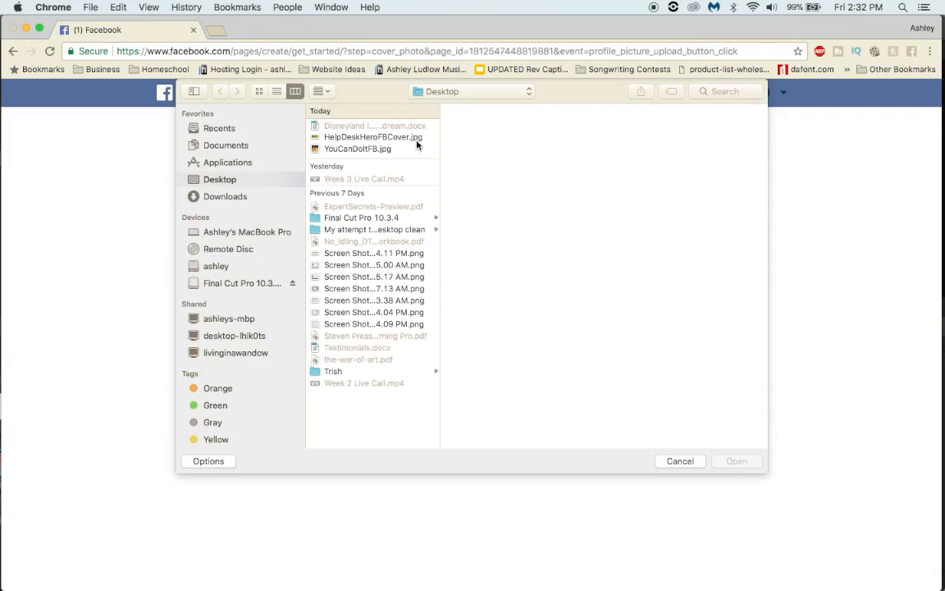
left_click(393, 137)
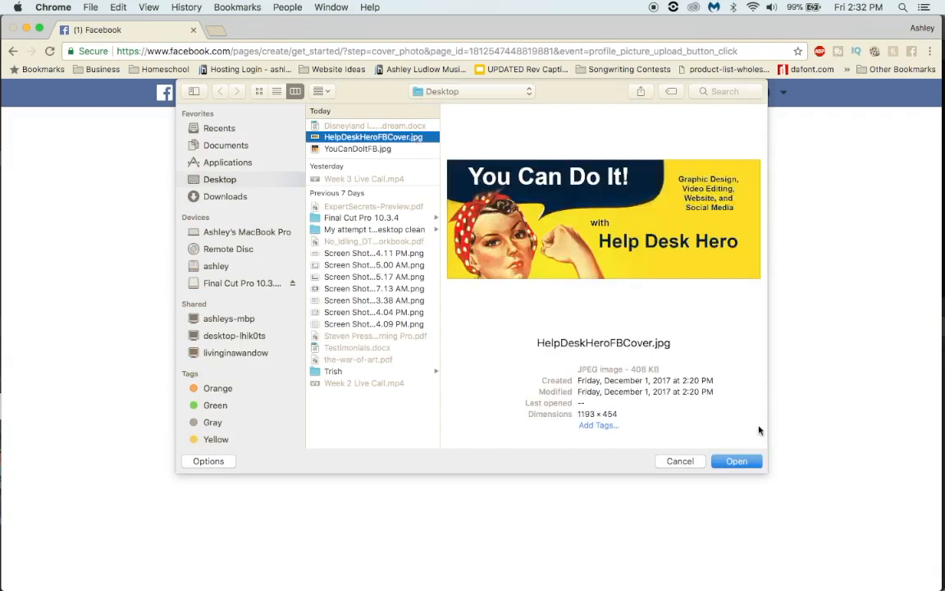
left_click(736, 461)
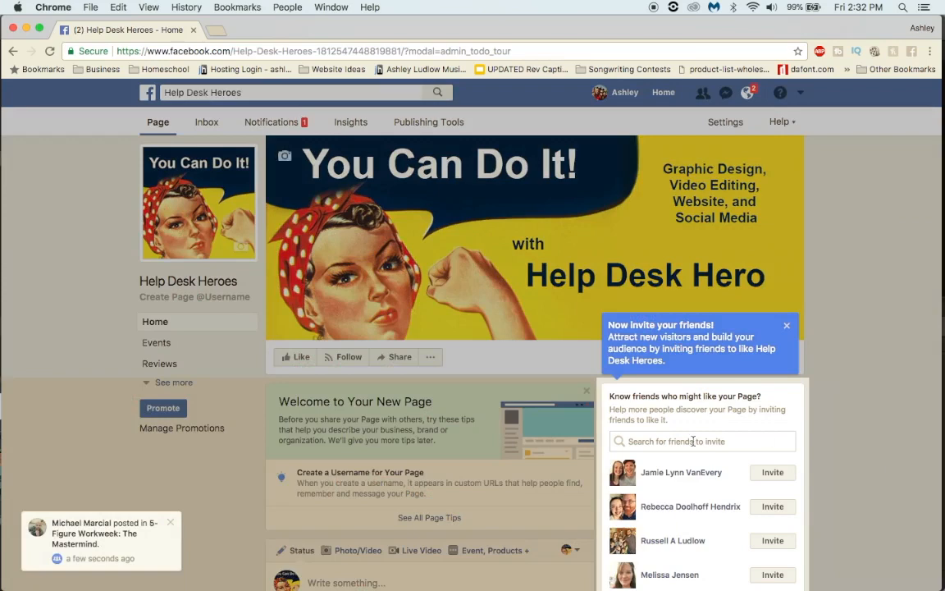
left_click(786, 325)
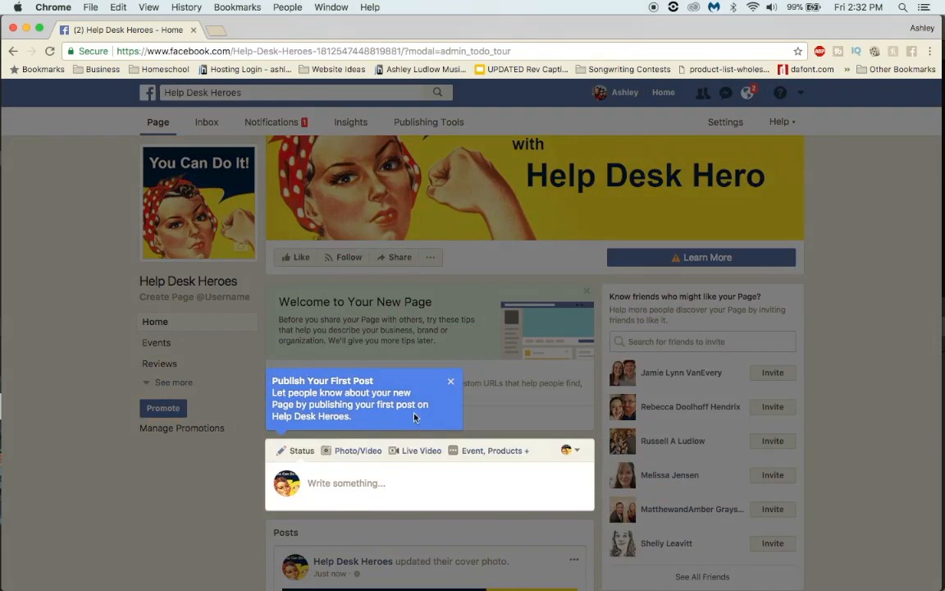
left_click(451, 383)
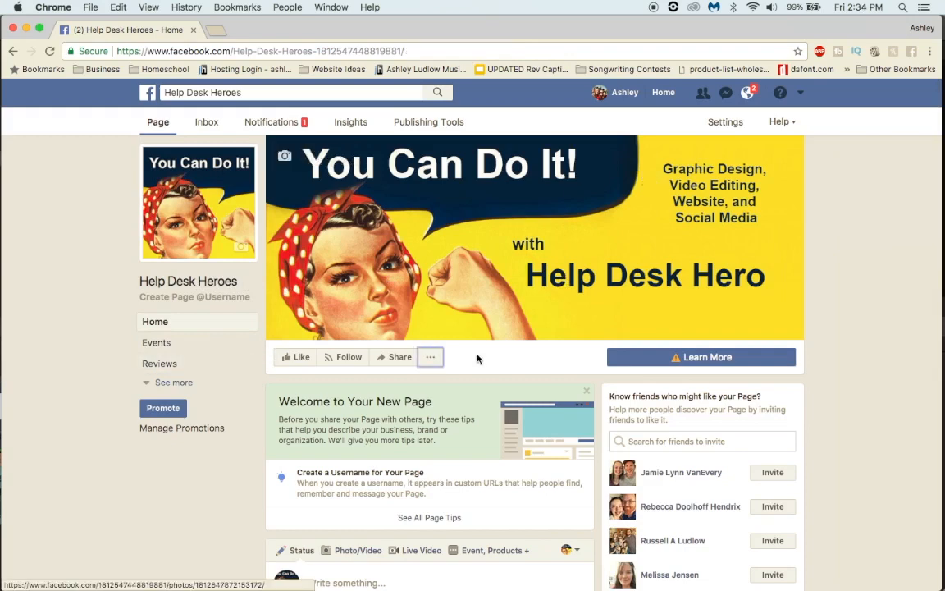
Step: Open the page info for editing, review the general, contact and location fields, and show all page information
left_click(438, 366)
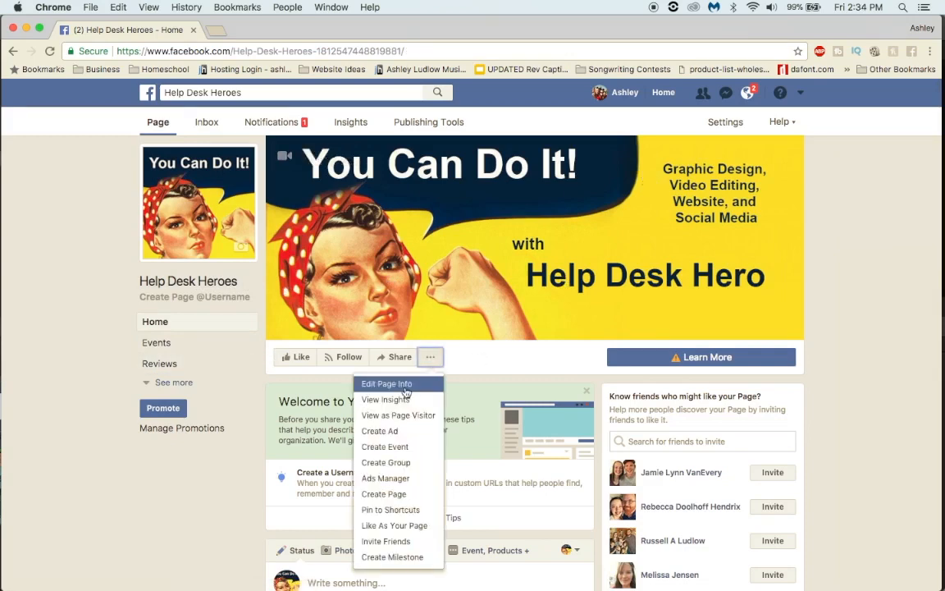
left_click(403, 386)
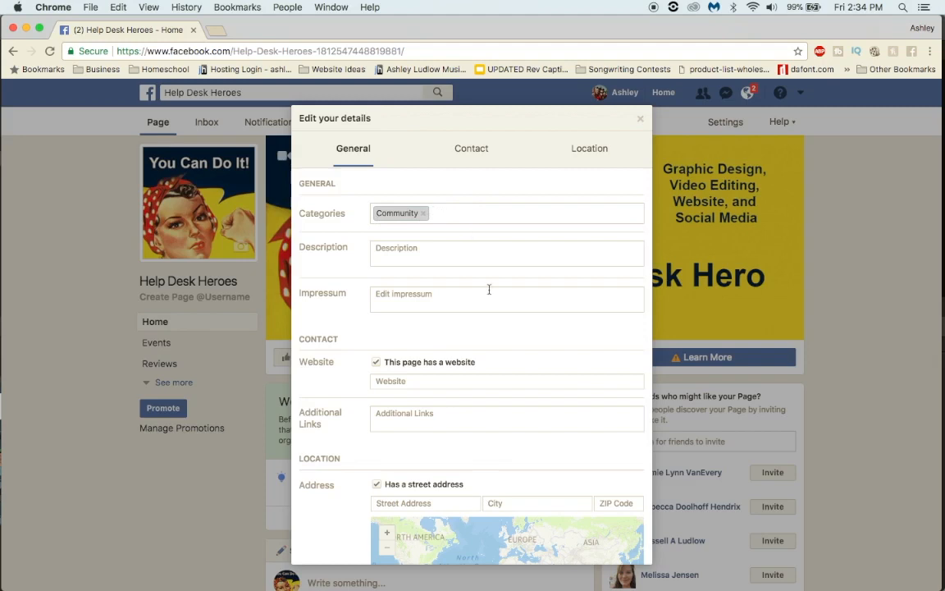
scroll(436, 352, "down", 3)
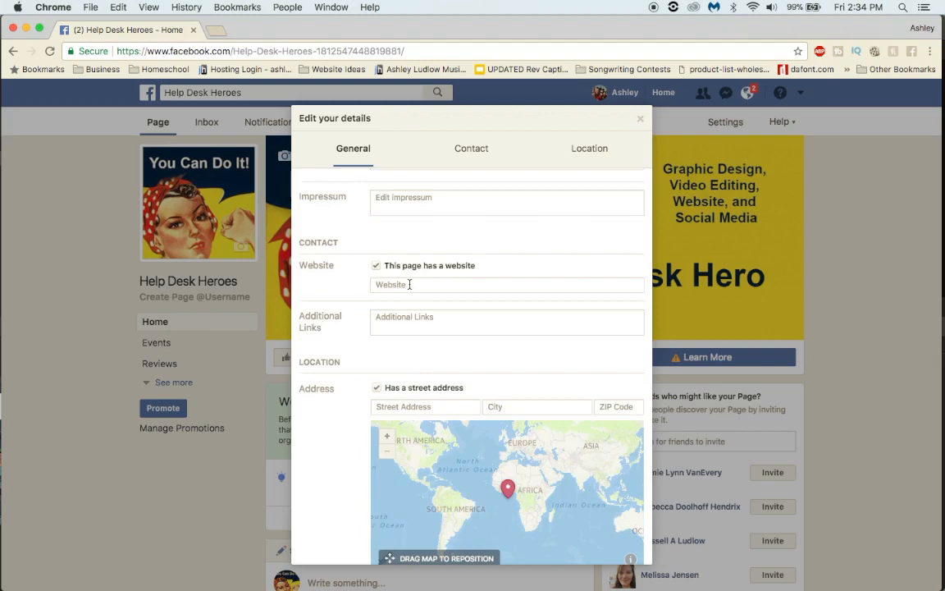
scroll(484, 348, "down", 2)
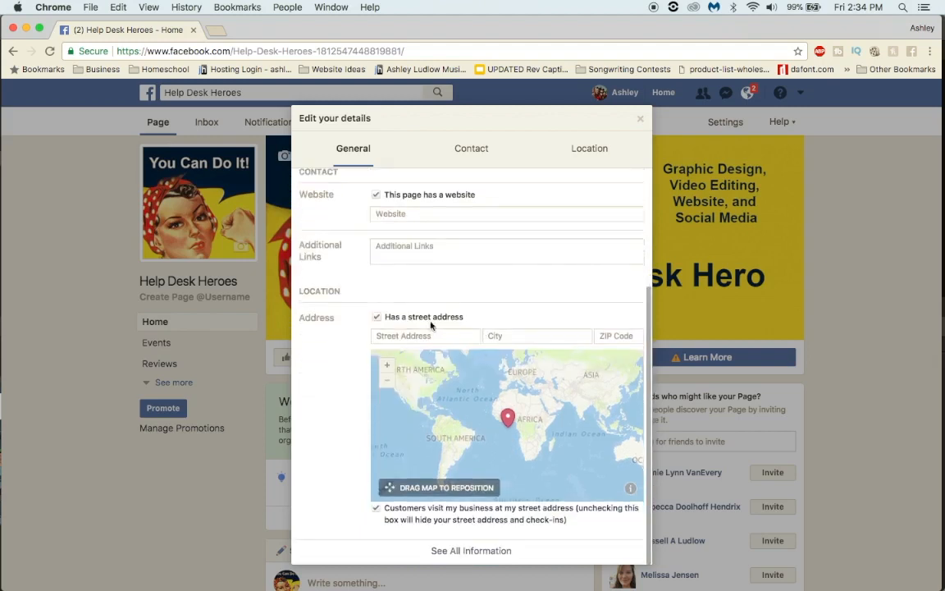
left_click(475, 553)
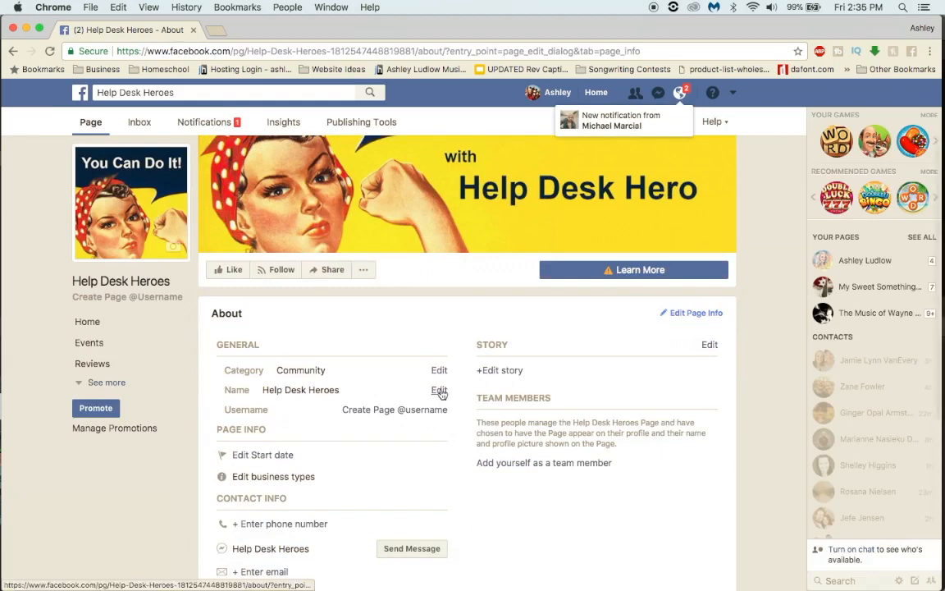
Step: Request a page name change to Help Desk Hero and acknowledge the review notice
left_click(440, 391)
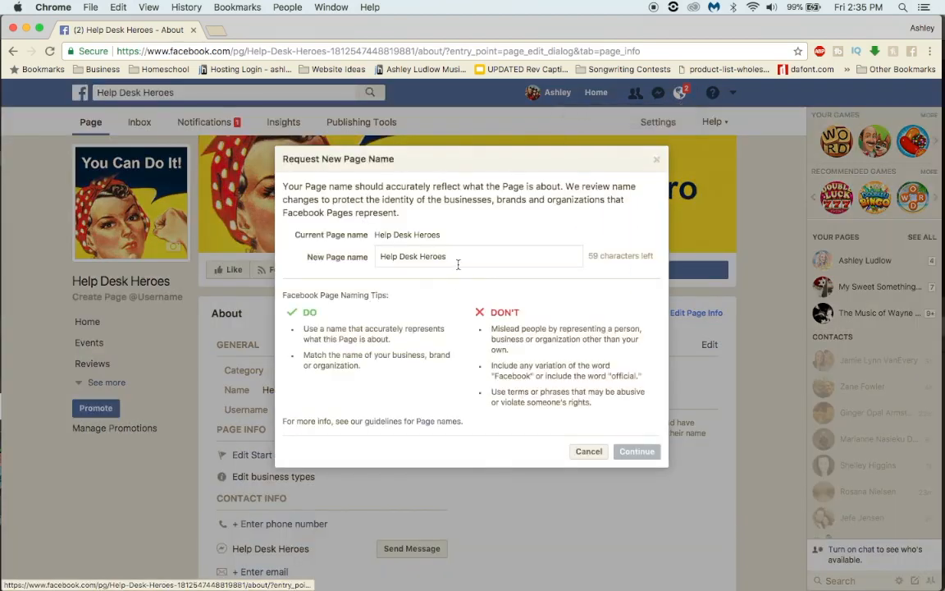
left_click(453, 256)
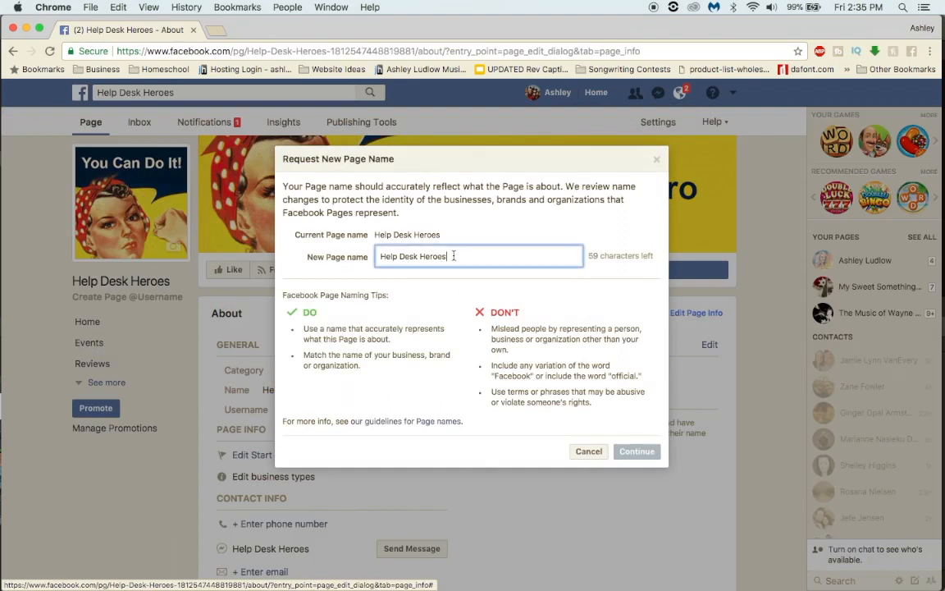
key("BackSpace")
key("BackSpace")
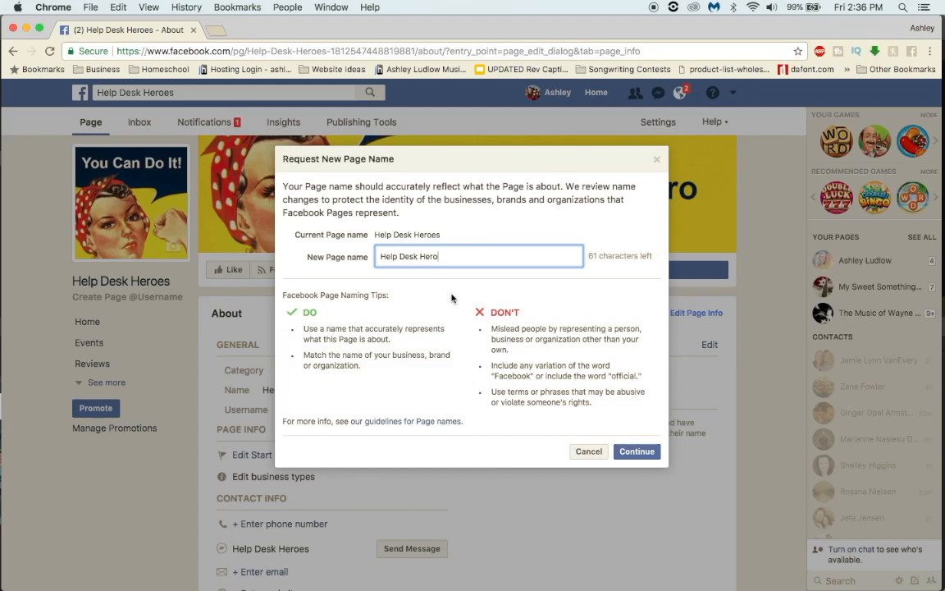
left_click(637, 454)
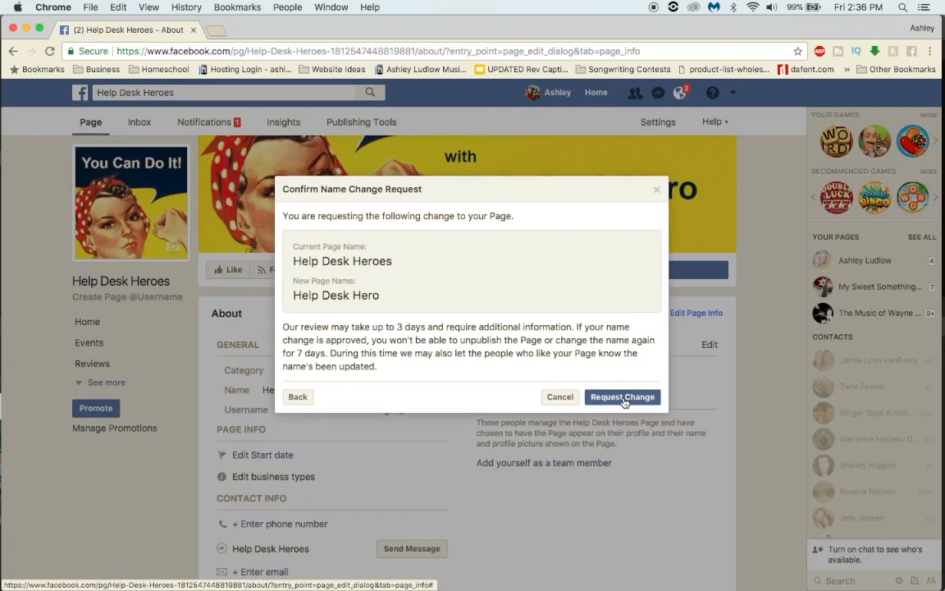
left_click(623, 399)
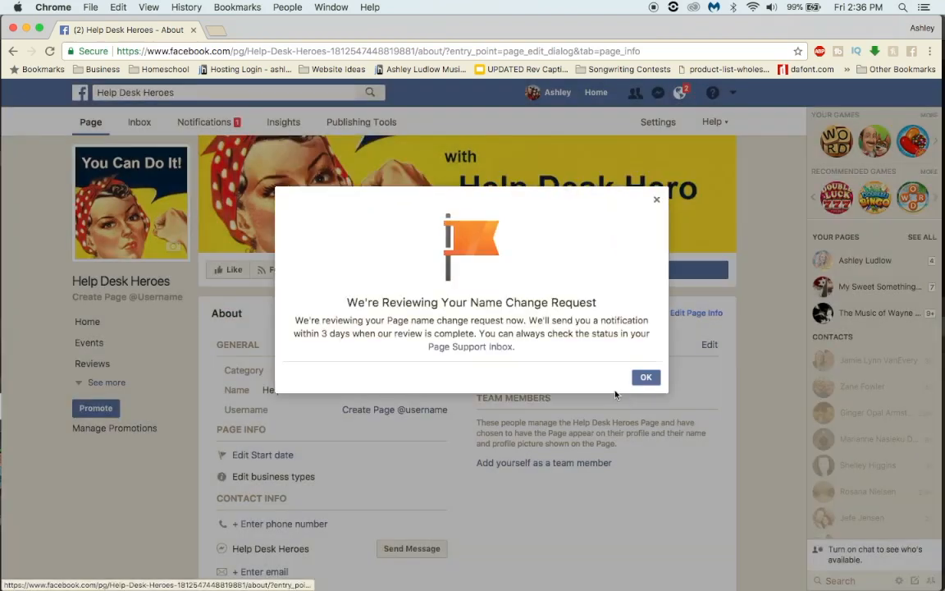
left_click(646, 378)
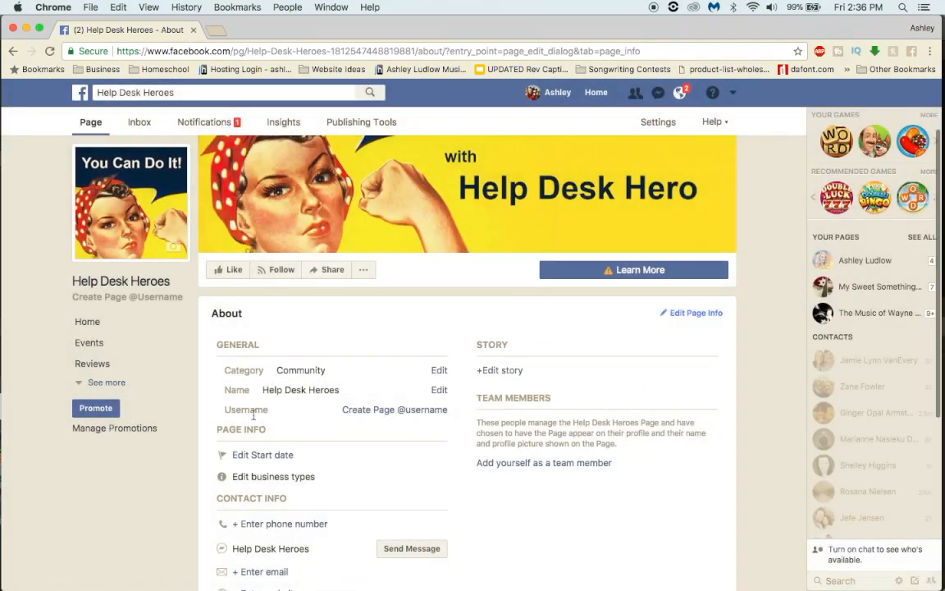
left_click(414, 412)
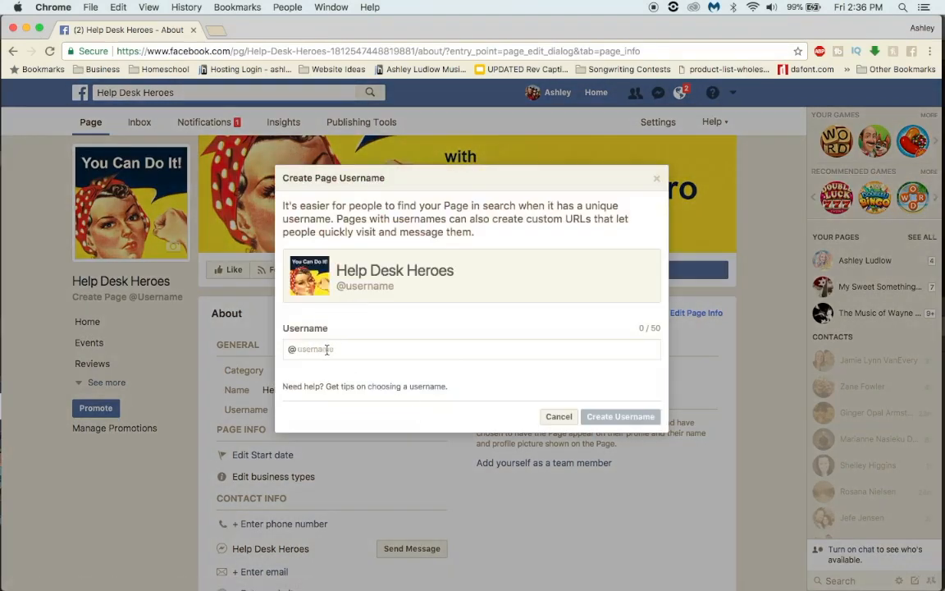
type("helpdeskhero")
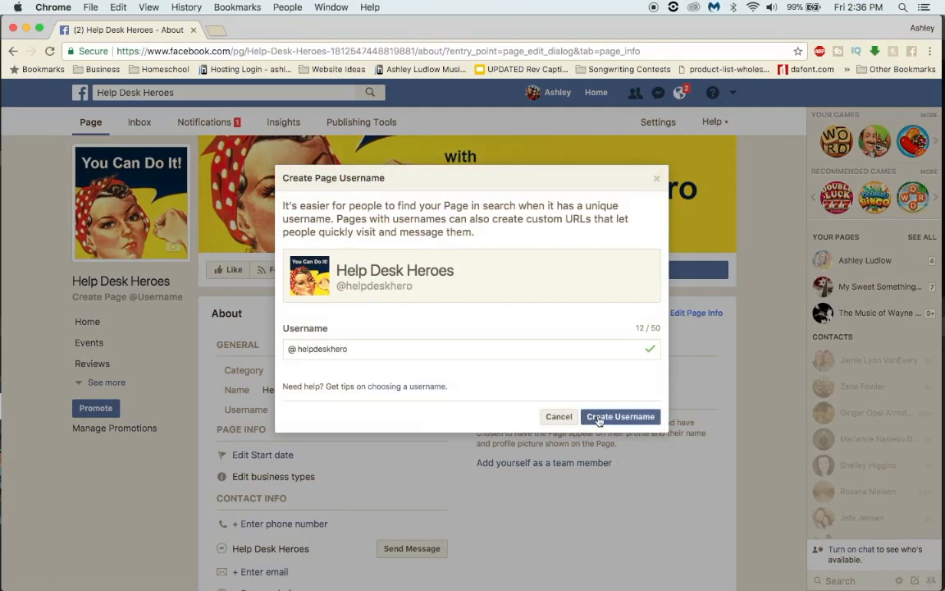
left_click(599, 417)
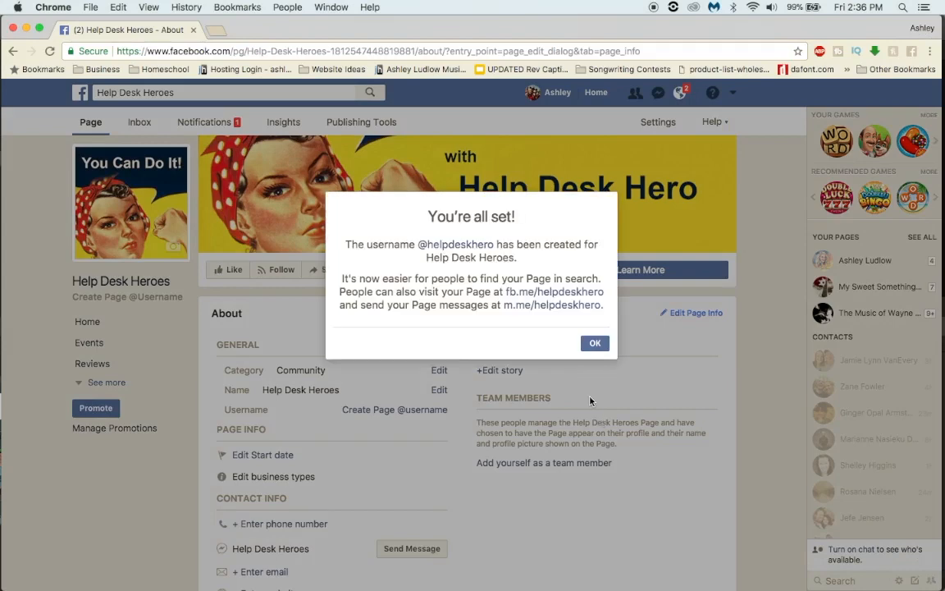
left_click(600, 344)
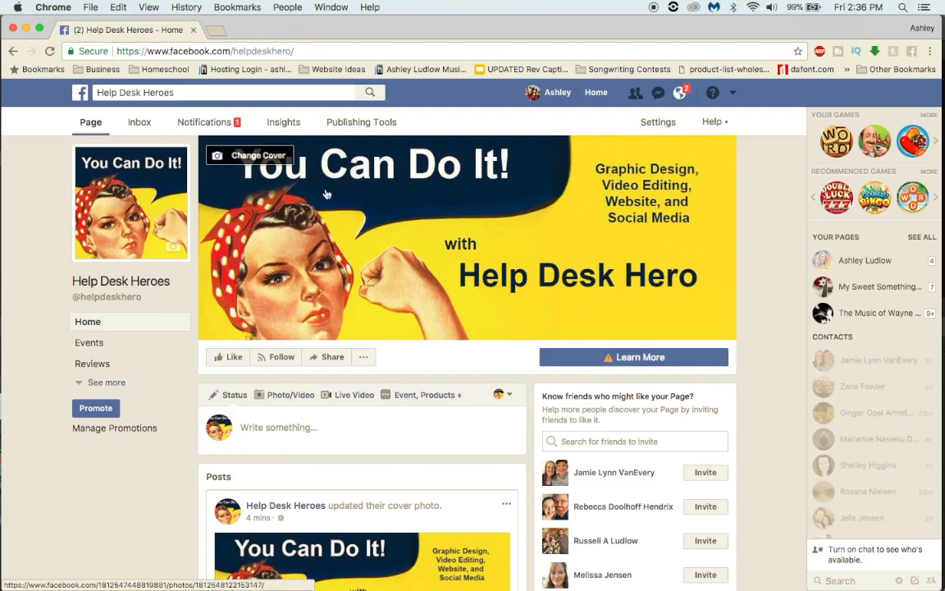
Step: Examine the options for changing the page's cover and profile picture, backing out of the cover upload
left_click(241, 157)
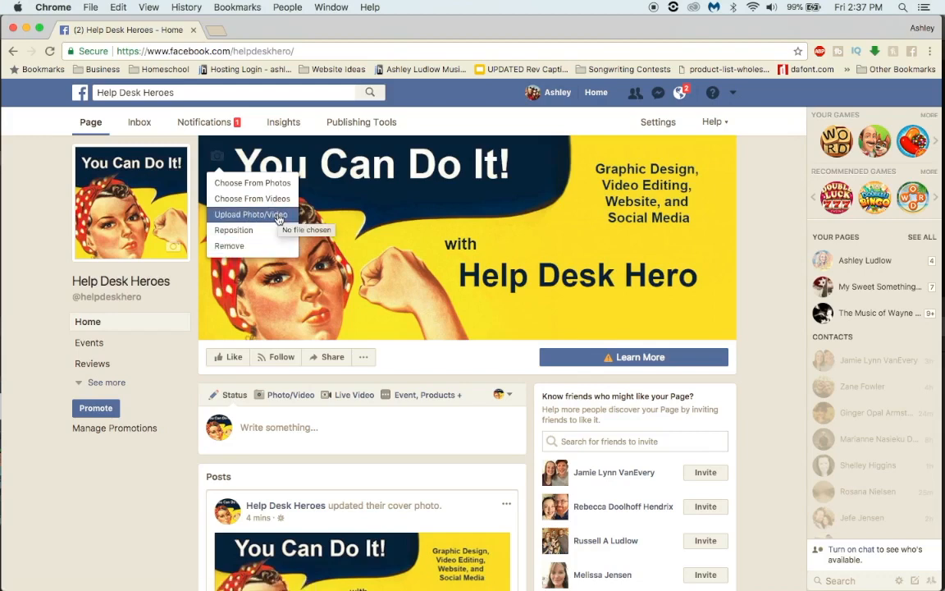
left_click(279, 217)
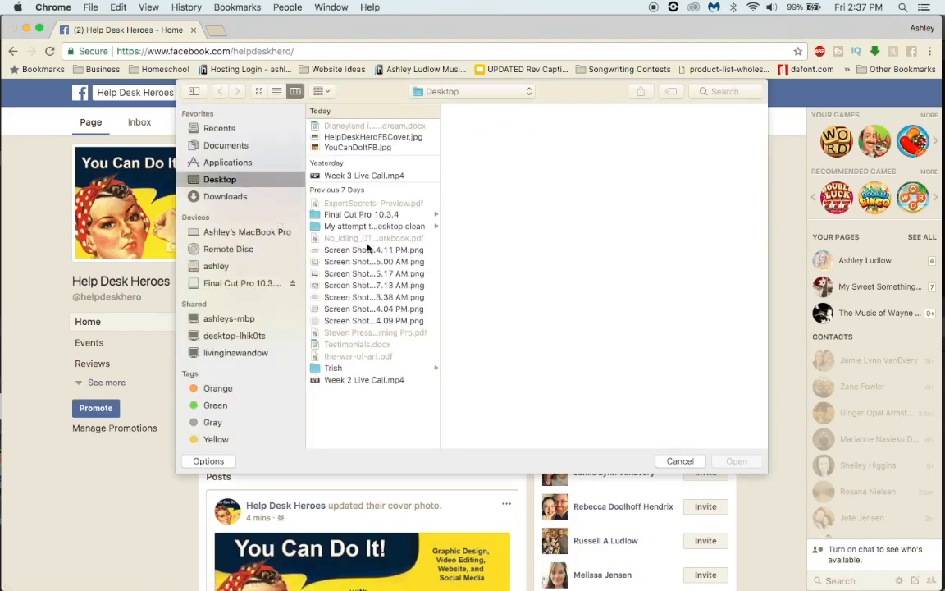
left_click(681, 462)
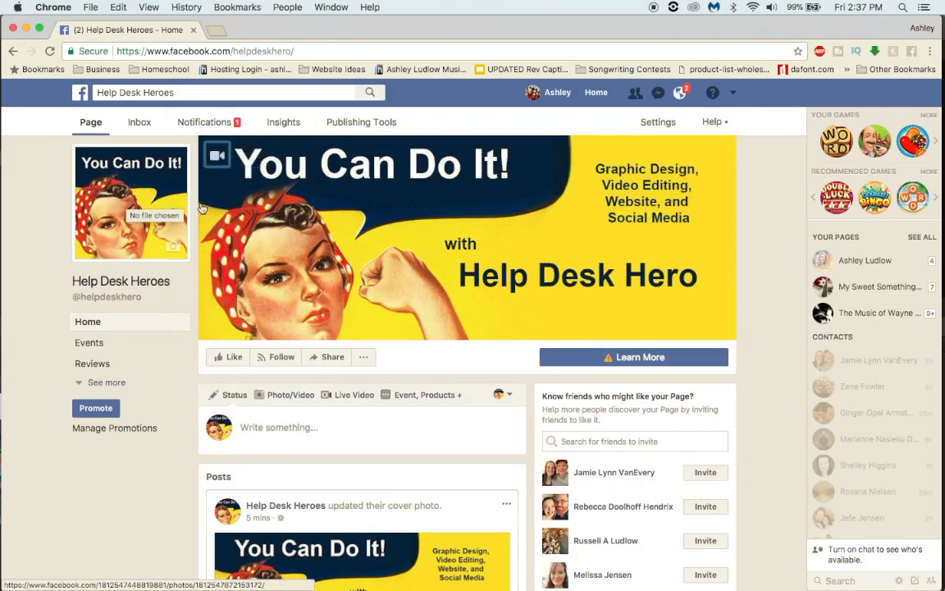
mouse_move(158, 230)
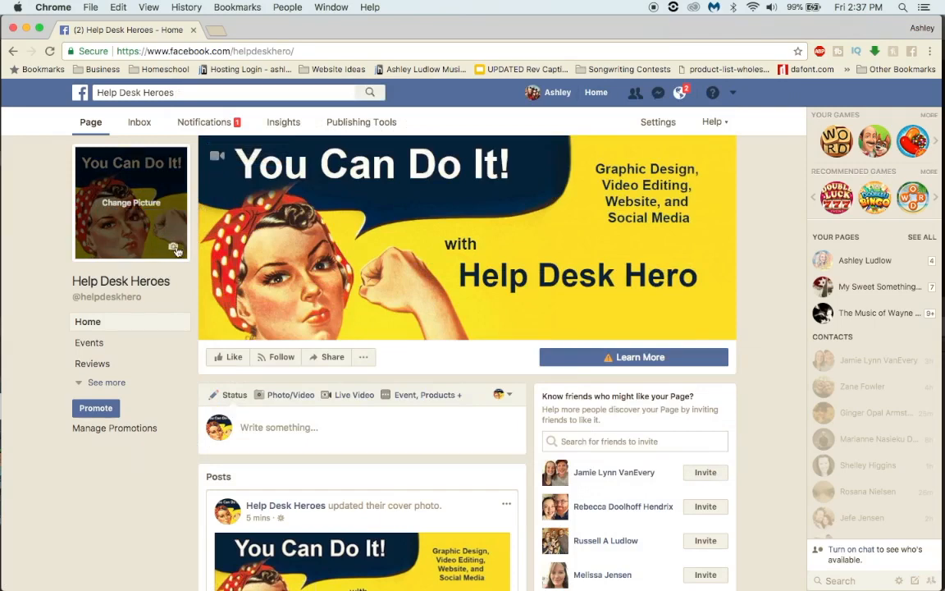
left_click(174, 248)
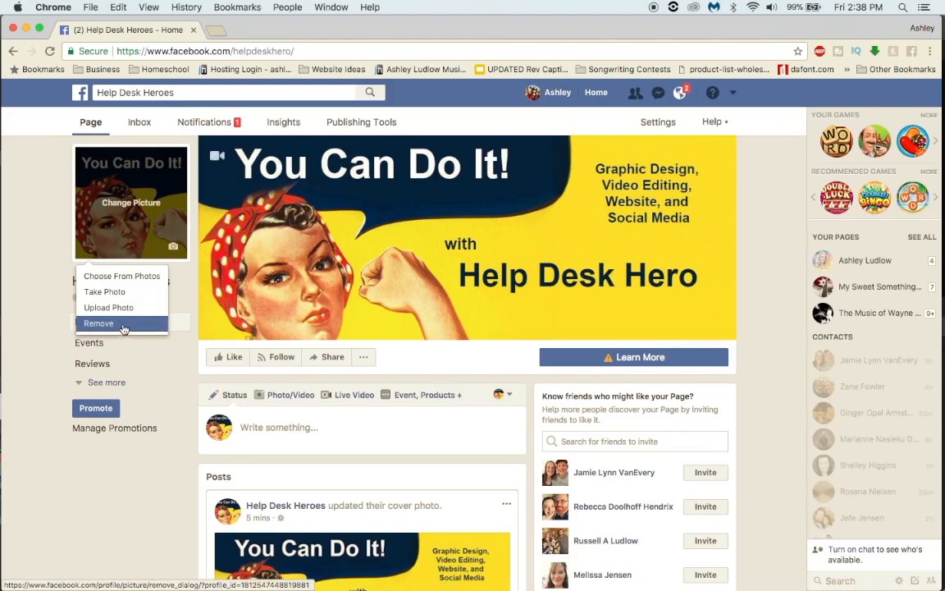
Step: Publish a status post on the page reading "Hello! Welcome to the new Help Desk Hero Page!"
left_click(282, 426)
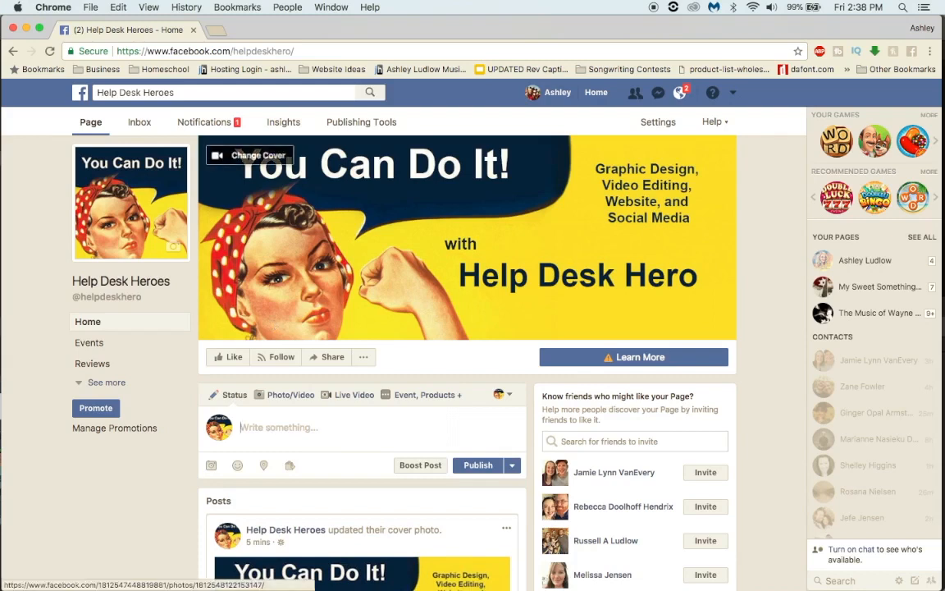
type("Hello! Wel")
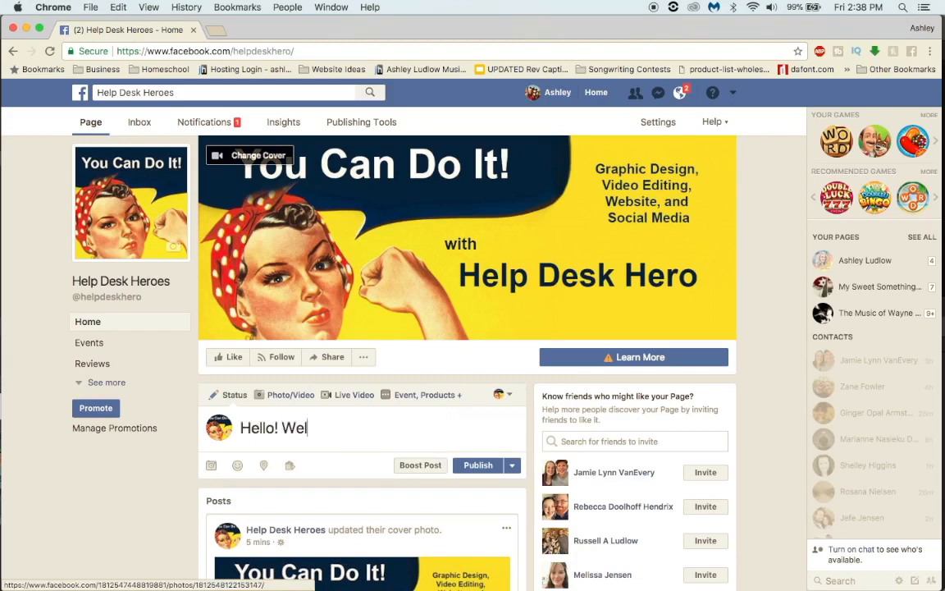
type("come to the new")
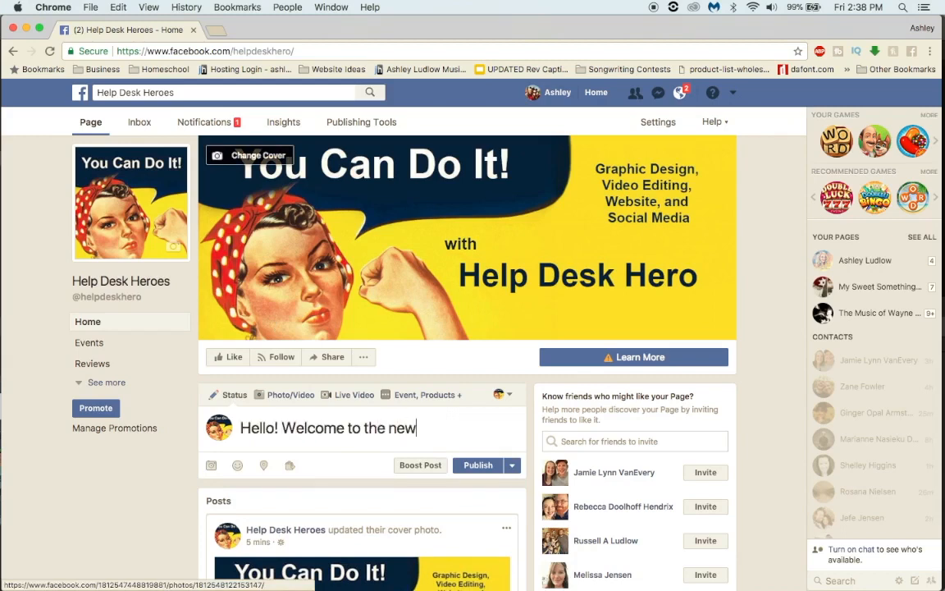
type(" Help Desk H")
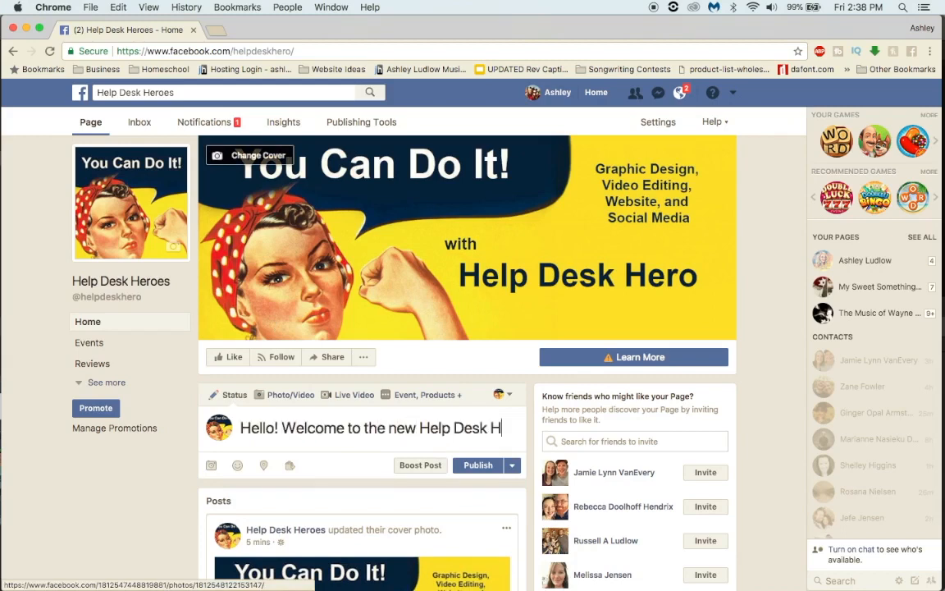
type("ero Page!")
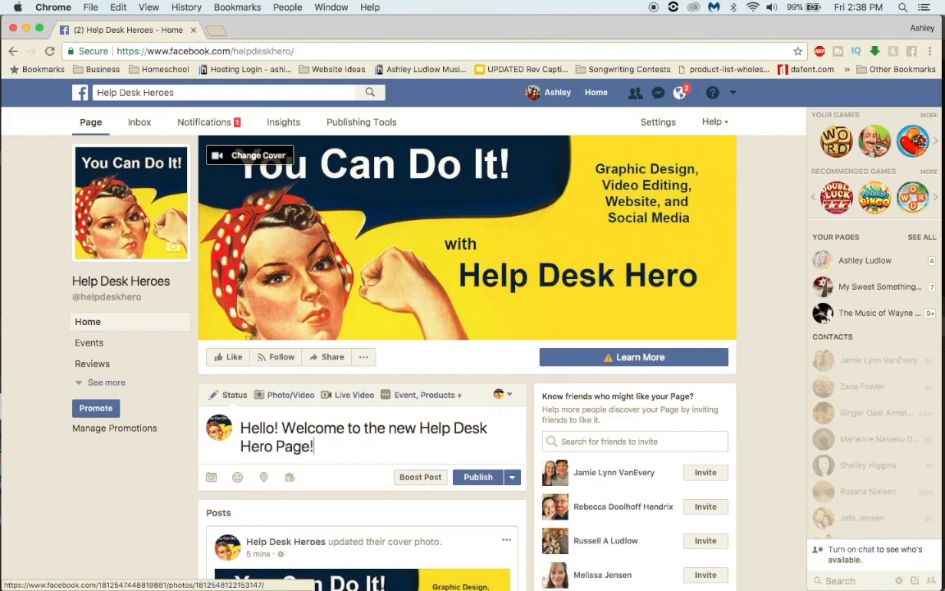
left_click(480, 480)
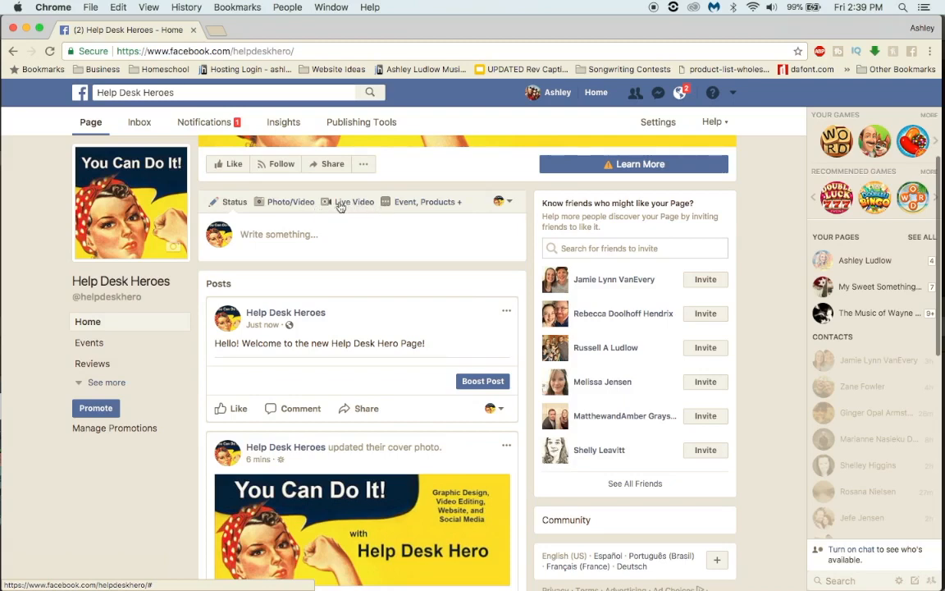
Step: Show the additional post types such as events, products, offers and polls, and look over the page's posts
left_click(441, 207)
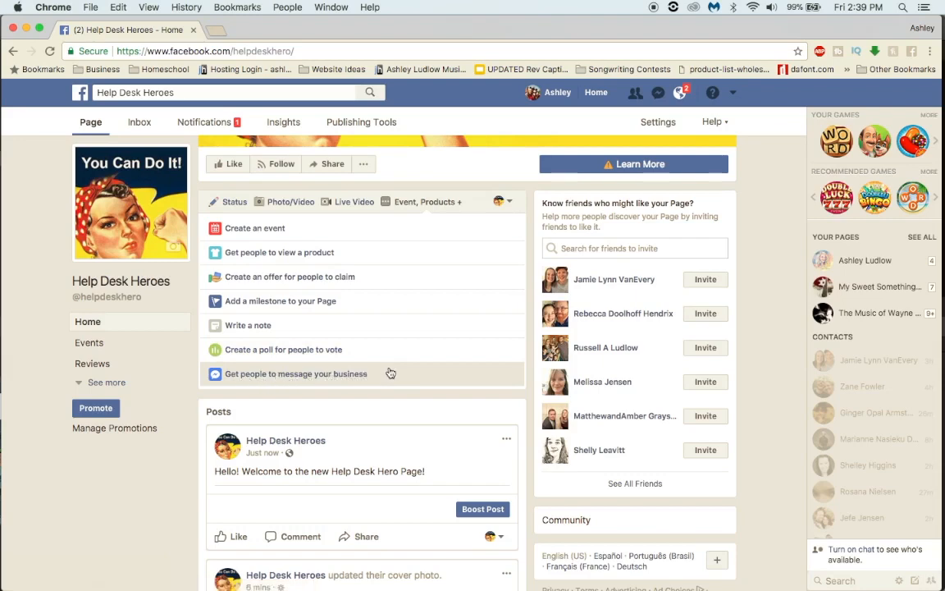
scroll(480, 235, "up", 3)
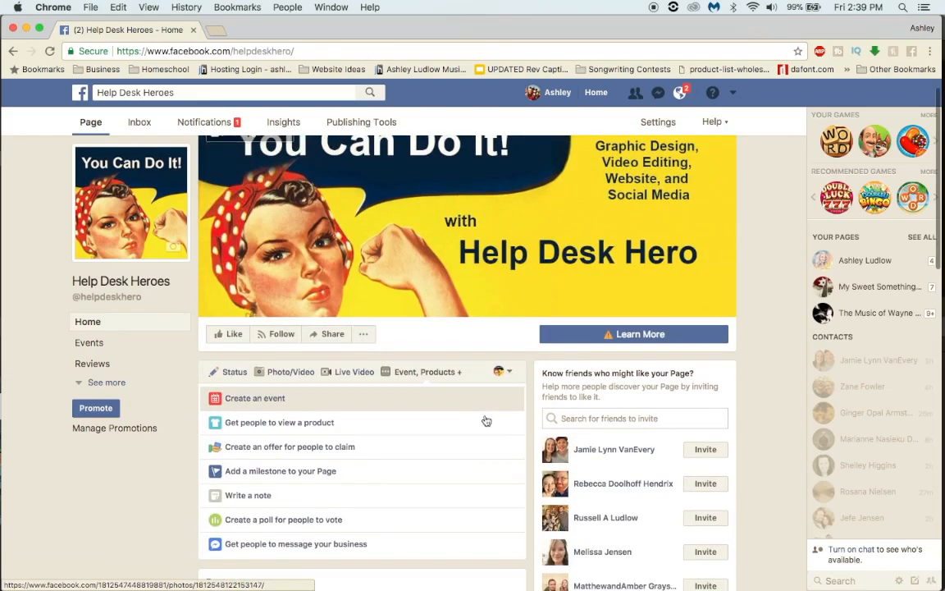
scroll(486, 420, "down", 10)
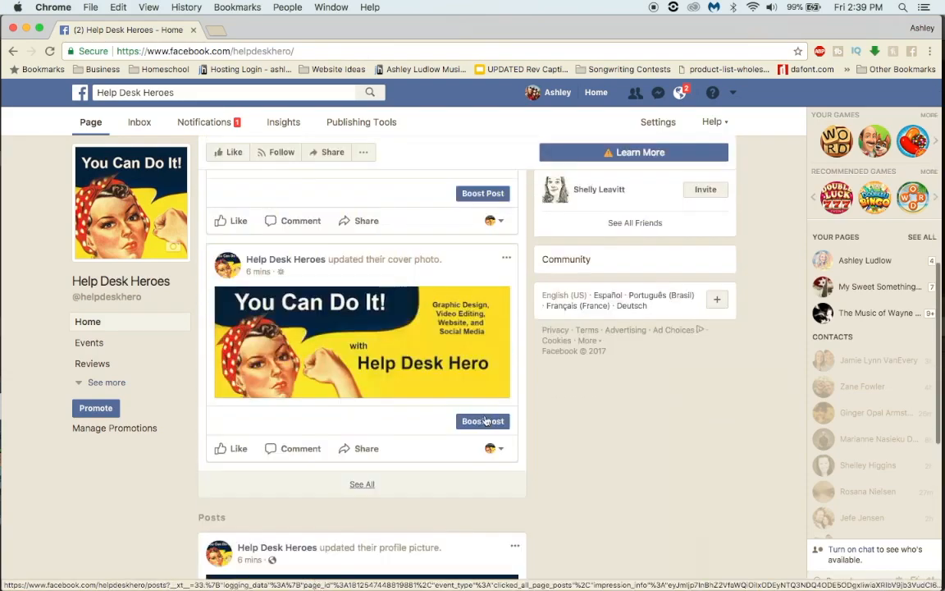
Step: Pin the welcome post to the top of the page
scroll(485, 421, "up", 3)
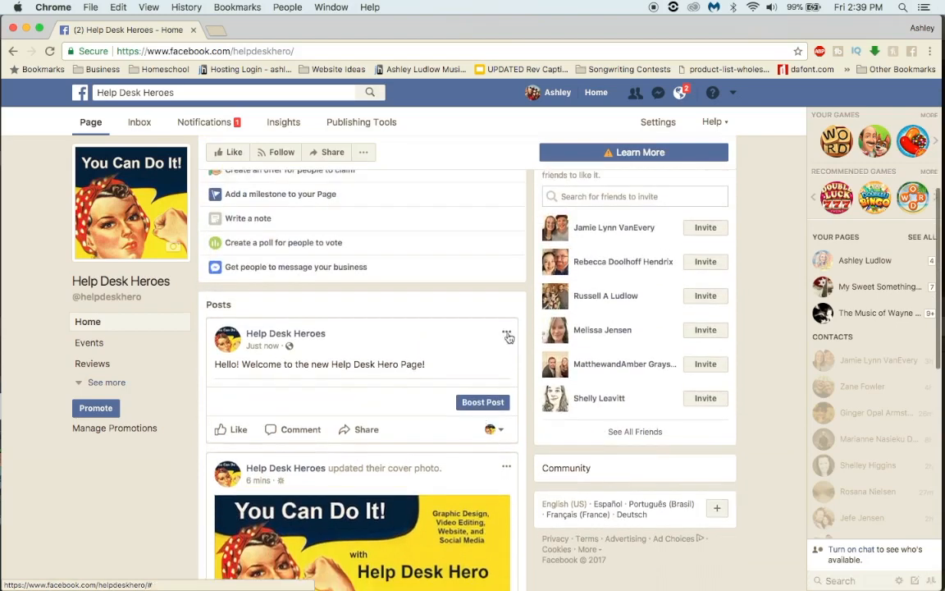
left_click(507, 335)
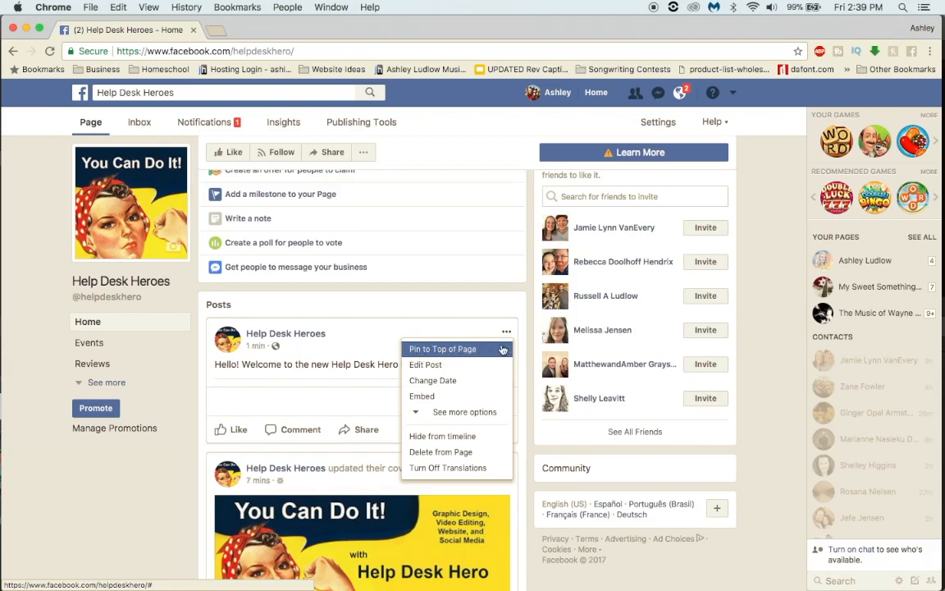
left_click(506, 333)
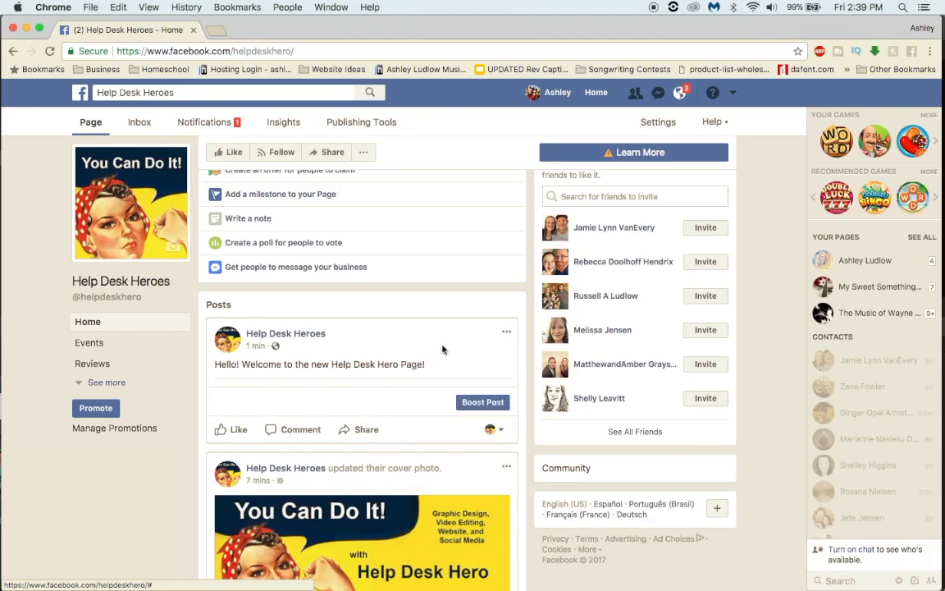
left_click(507, 334)
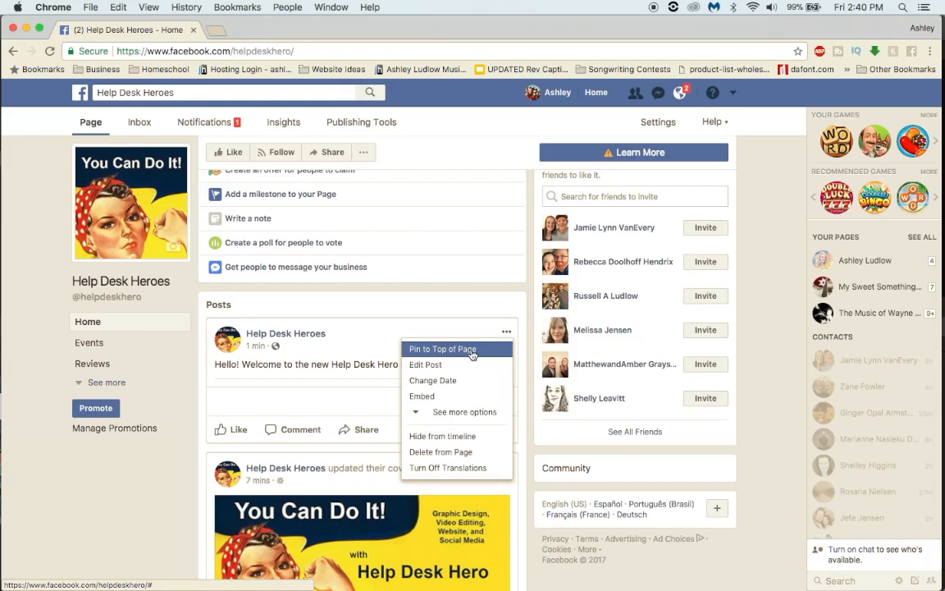
left_click(472, 355)
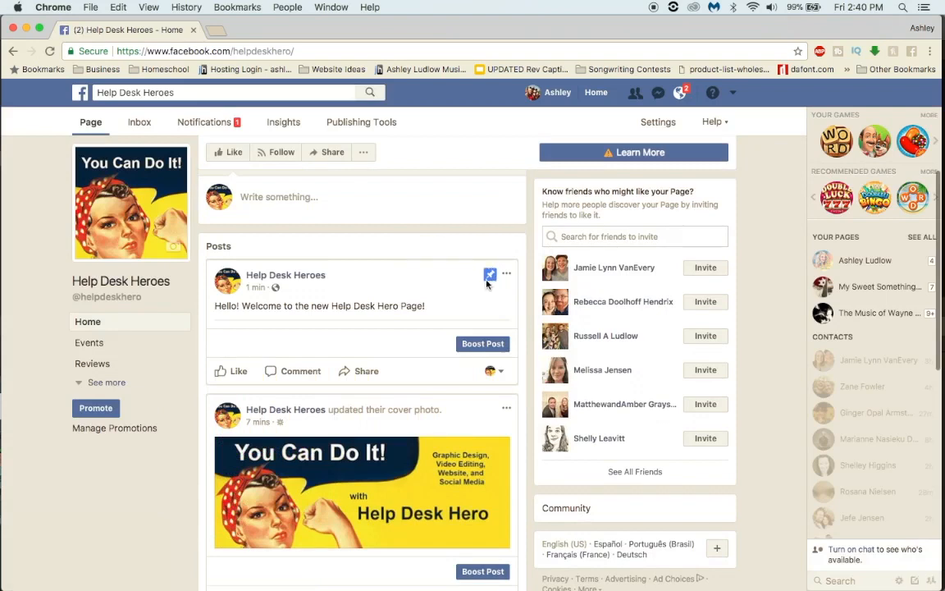
scroll(392, 283, "up", 3)
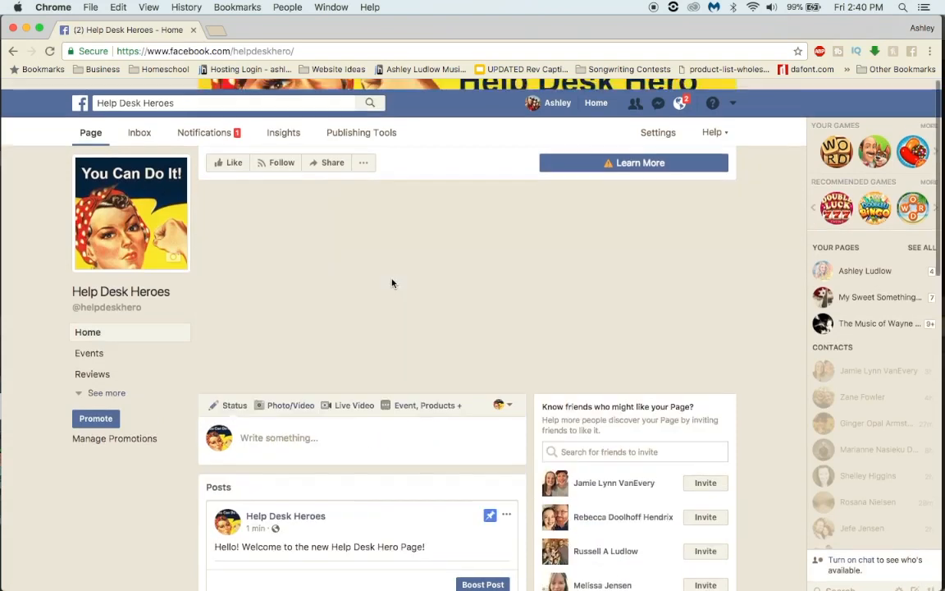
Step: Examine the full set of management options for the pinned welcome post
scroll(394, 284, "down", 3)
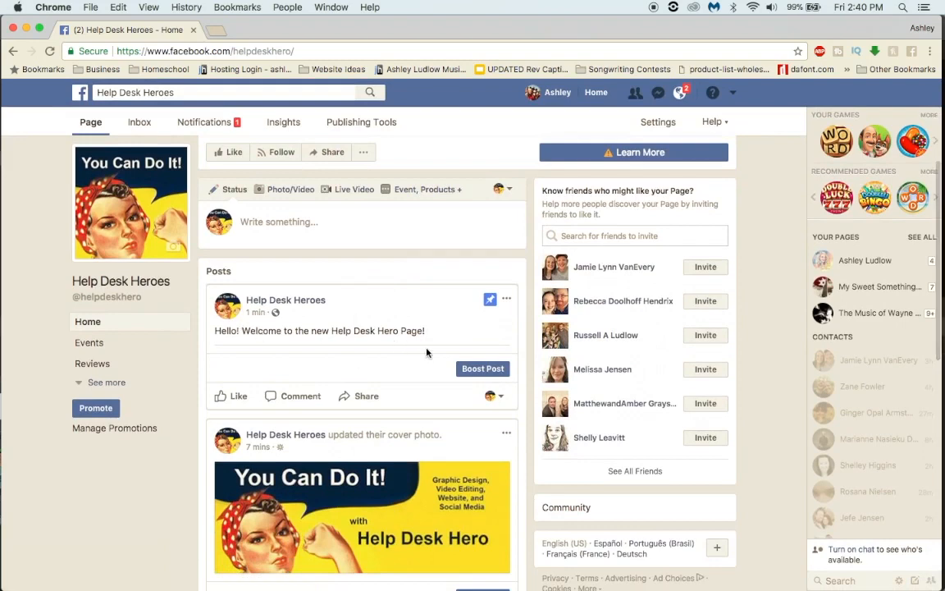
left_click(506, 300)
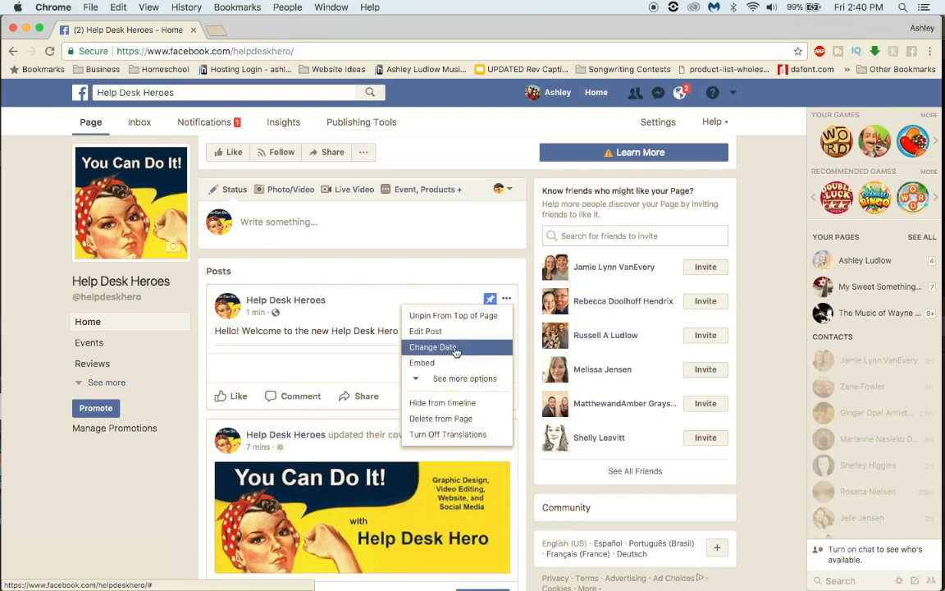
left_click(466, 379)
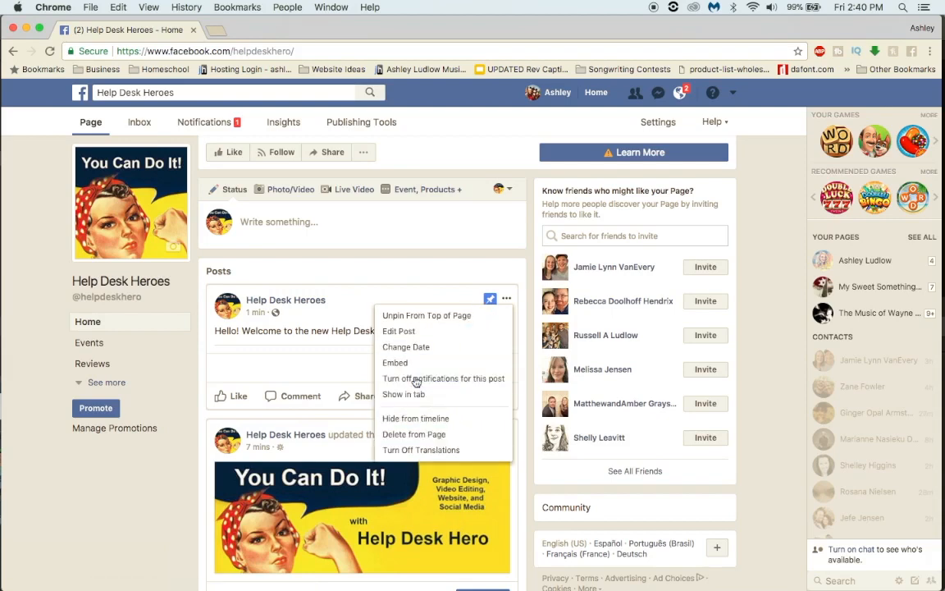